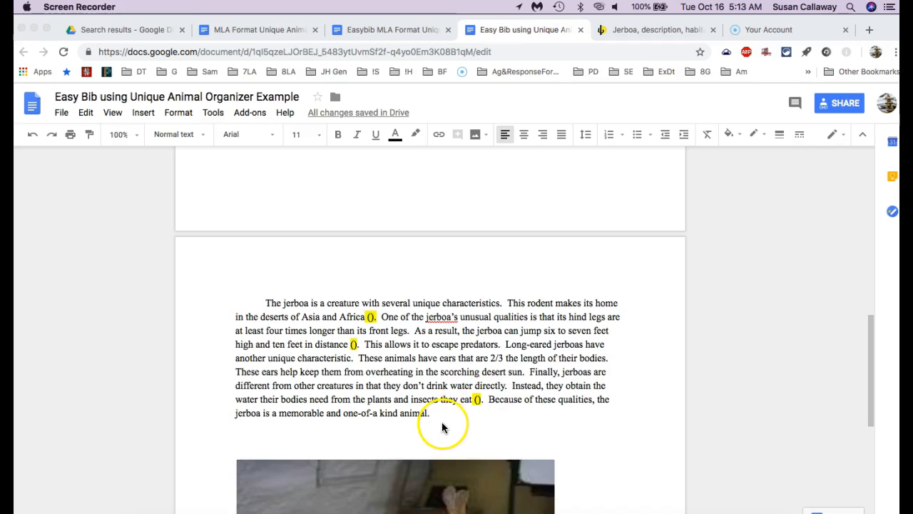
Compare the MLA-formatted example document with the organizer's jerboa paragraph and its highlighted empty citation parentheses.
{"action": "left_click", "coordinate": [396, 30]}
{"action": "scroll", "coordinate": [394, 301], "scroll_direction": "up", "scroll_amount": 3}
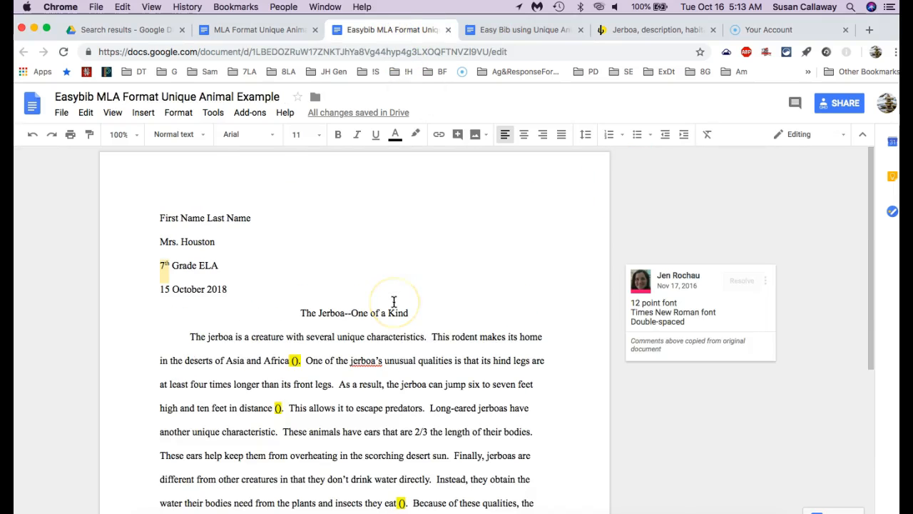
{"action": "left_click", "coordinate": [527, 31]}
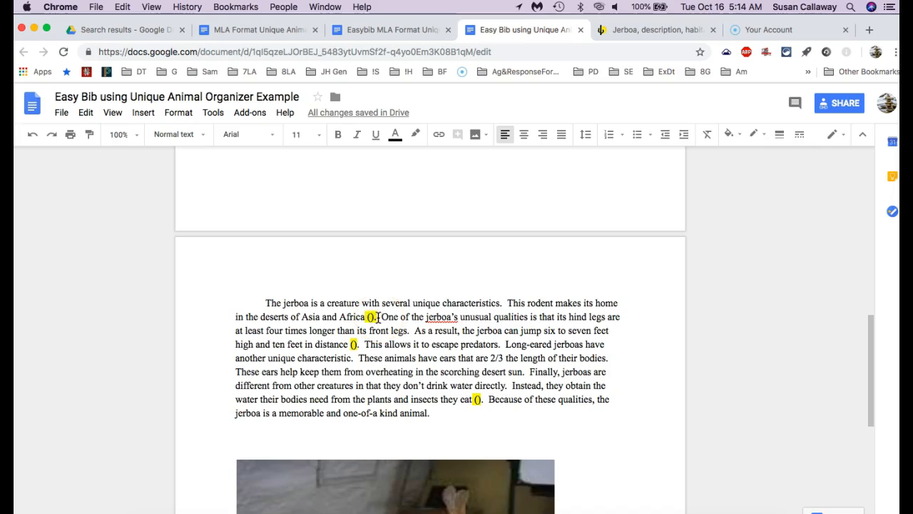
{"action": "left_click", "coordinate": [350, 344]}
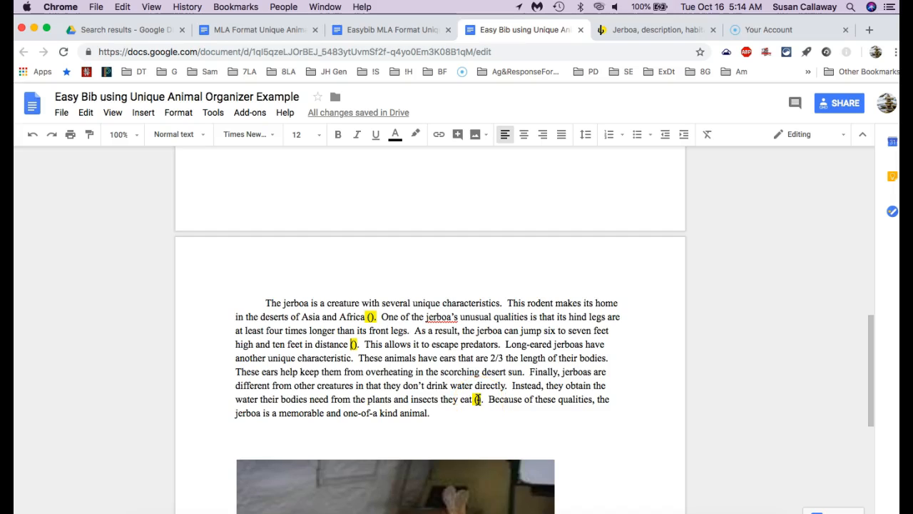
Copy the whole jerboa paragraph from the organizer document and open the Easybib MLA Format Unique Animal Example document.
{"action": "left_click_drag", "start_coordinate": [430, 413], "coordinate": [264, 300]}
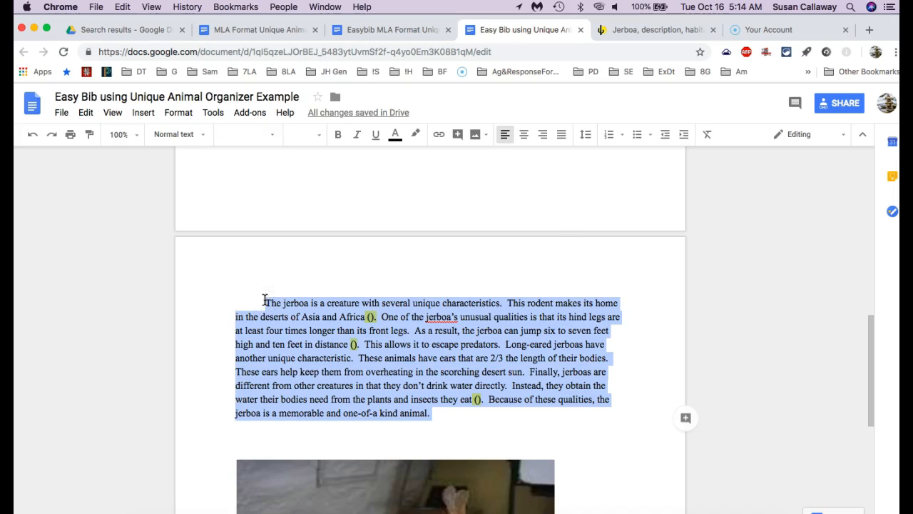
{"action": "left_click", "coordinate": [386, 32]}
{"action": "left_click", "coordinate": [370, 229]}
Examine the MLA example's heading, title, body paragraph and formatting comment.
{"action": "scroll", "coordinate": [371, 229], "scroll_direction": "down", "scroll_amount": 5}
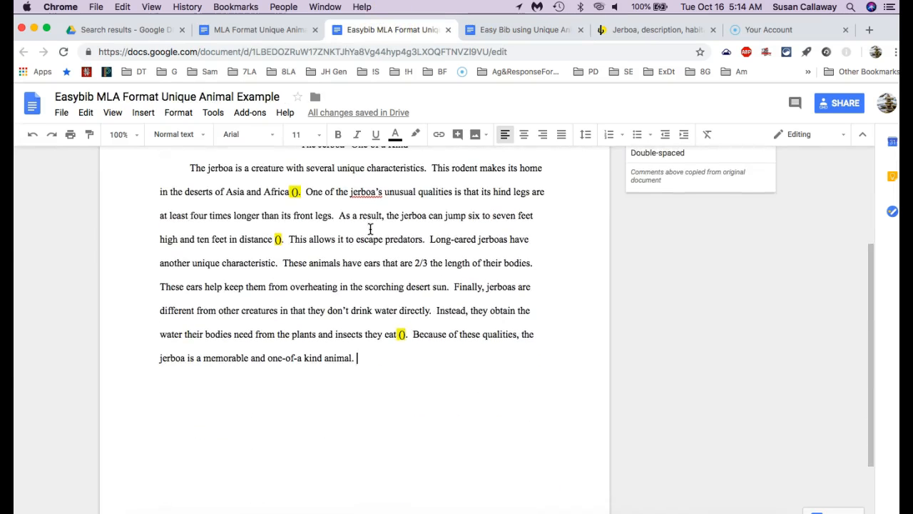
{"action": "scroll", "coordinate": [370, 229], "scroll_direction": "up", "scroll_amount": 5}
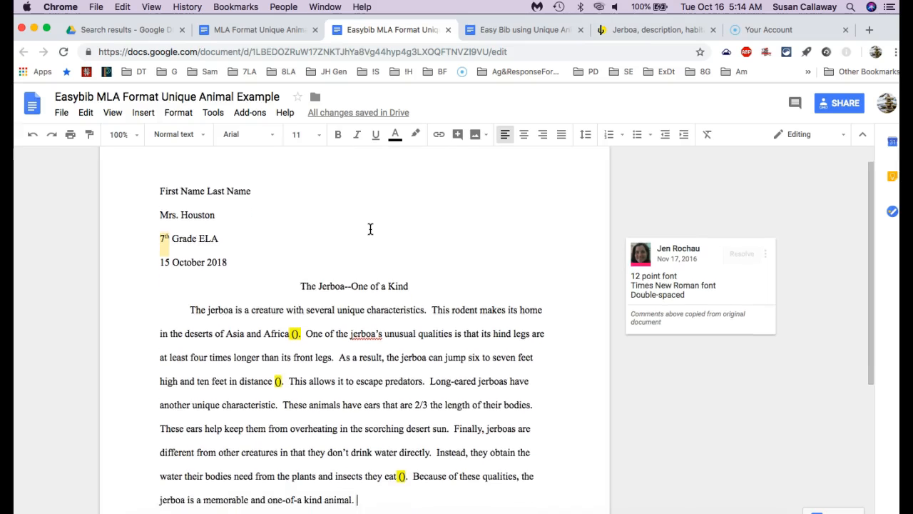
{"action": "scroll", "coordinate": [371, 229], "scroll_direction": "down", "scroll_amount": 3}
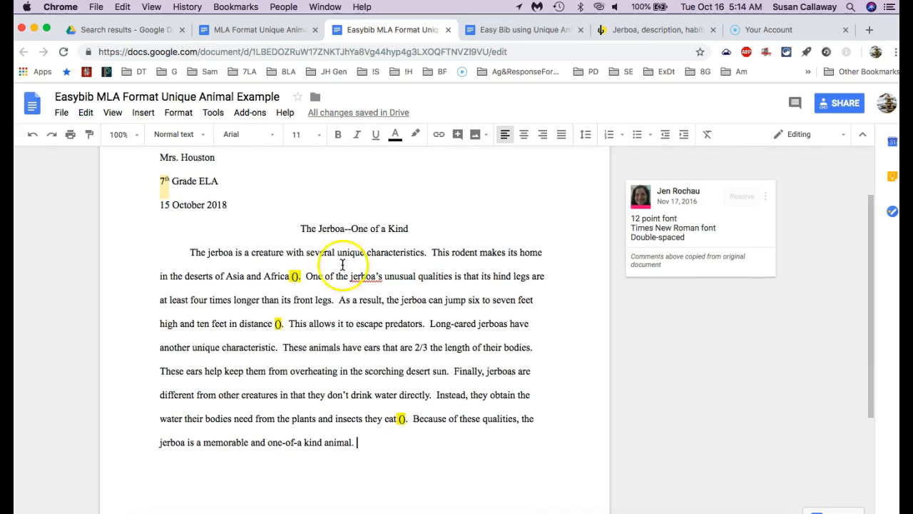
{"action": "scroll", "coordinate": [350, 291], "scroll_direction": "up", "scroll_amount": 3}
{"action": "scroll", "coordinate": [351, 294], "scroll_direction": "down", "scroll_amount": 2}
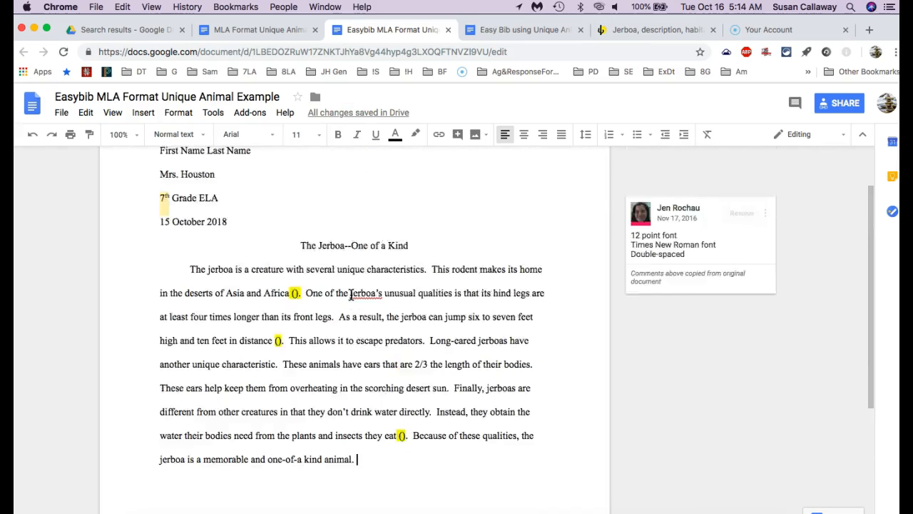
{"action": "scroll", "coordinate": [351, 293], "scroll_direction": "up", "scroll_amount": 2}
{"action": "scroll", "coordinate": [351, 294], "scroll_direction": "down", "scroll_amount": 4}
{"action": "scroll", "coordinate": [351, 295], "scroll_direction": "up", "scroll_amount": 4}
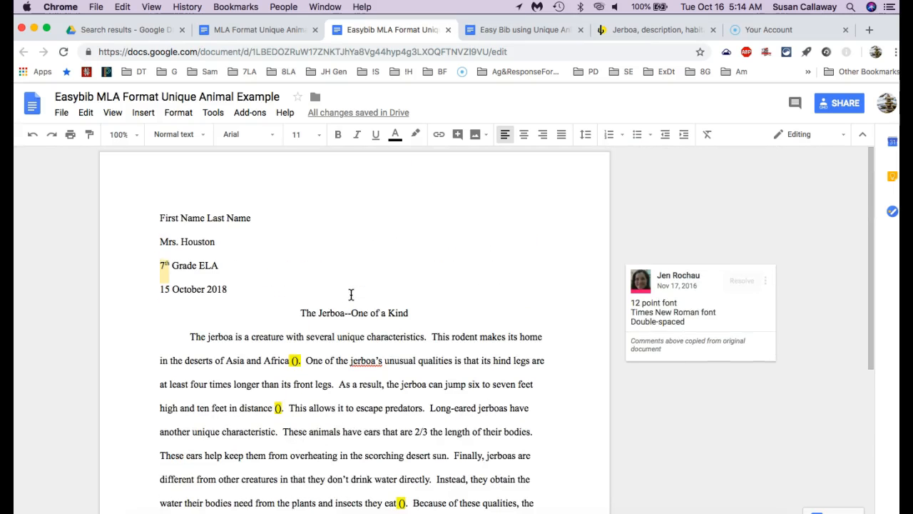
{"action": "scroll", "coordinate": [345, 491], "scroll_direction": "down", "scroll_amount": 3}
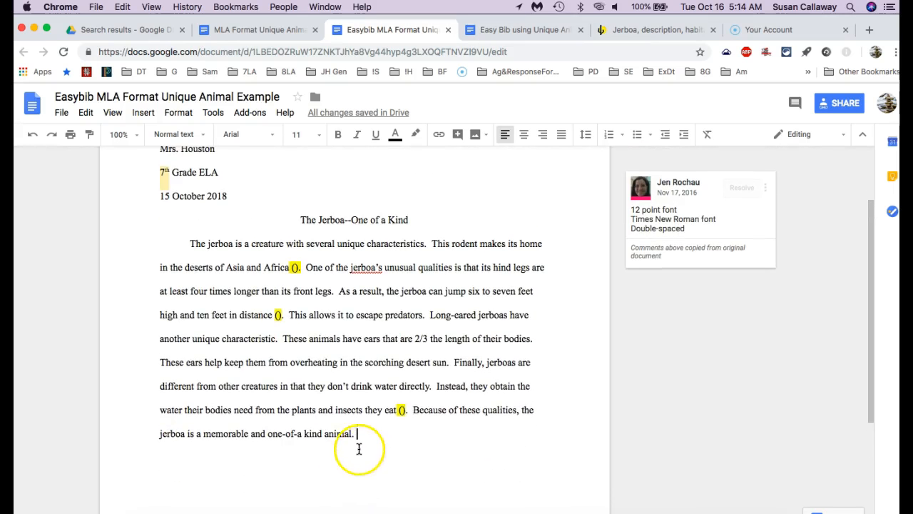
Replace the body paragraph under the title "The Jerboa--One of a Kind" with the paragraph copied from the organizer.
{"action": "left_click_drag", "start_coordinate": [354, 428], "coordinate": [188, 245]}
{"action": "key", "text": "super+c"}
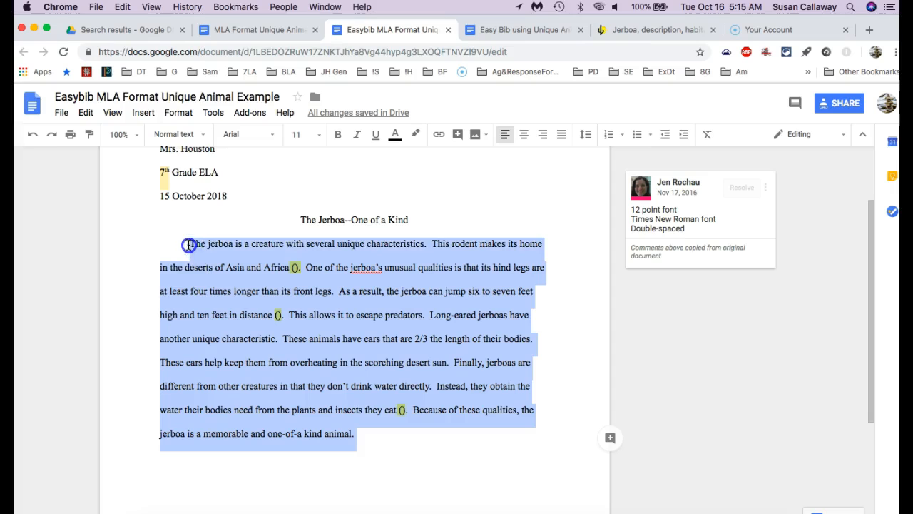
{"action": "key", "text": "BackSpace"}
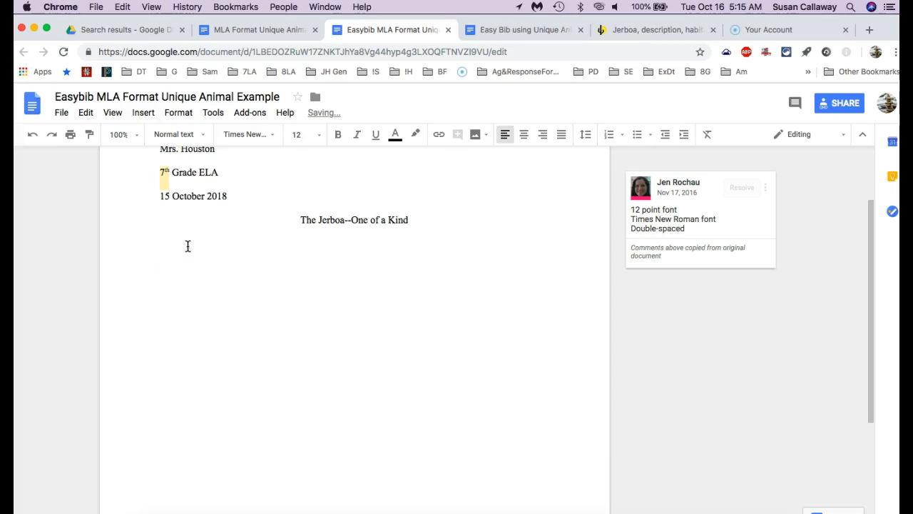
{"action": "key", "text": "super+v"}
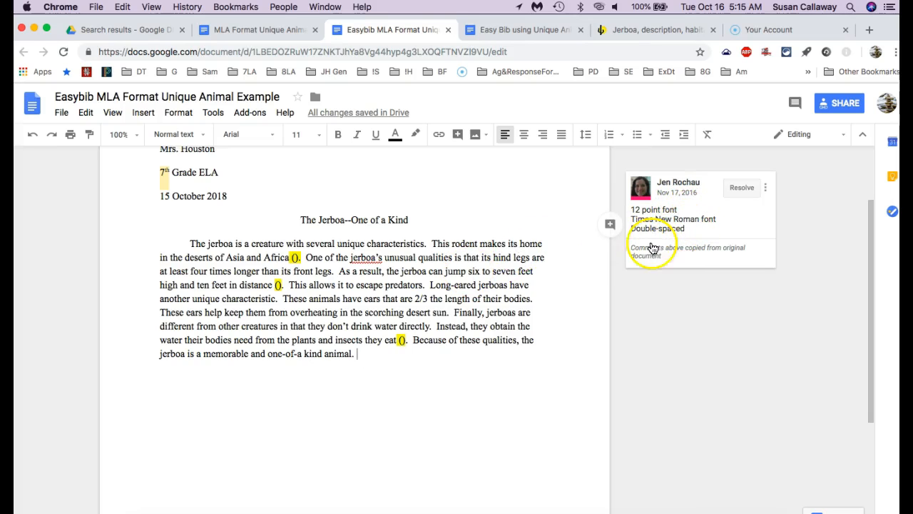
Set the pasted jerboa body paragraph to double line spacing and look over the page.
{"action": "left_click_drag", "start_coordinate": [357, 353], "coordinate": [182, 244]}
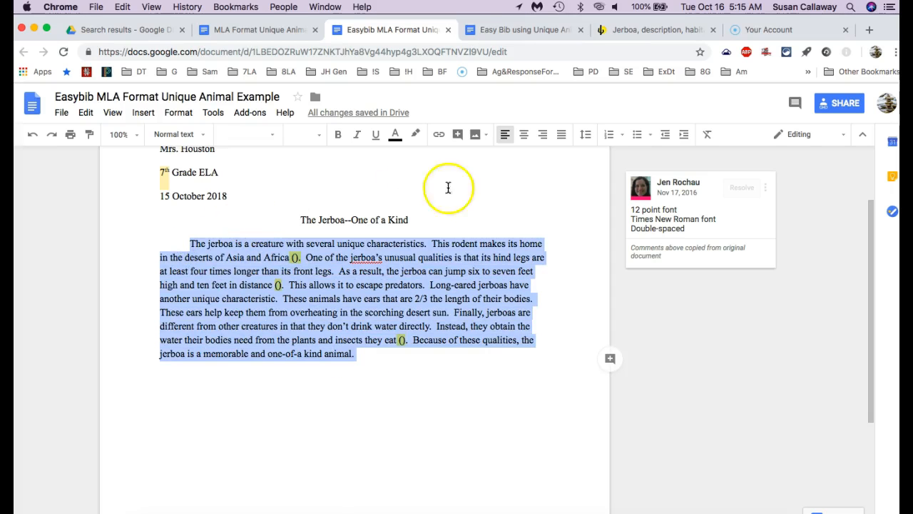
{"action": "scroll", "coordinate": [338, 312], "scroll_direction": "up", "scroll_amount": 3}
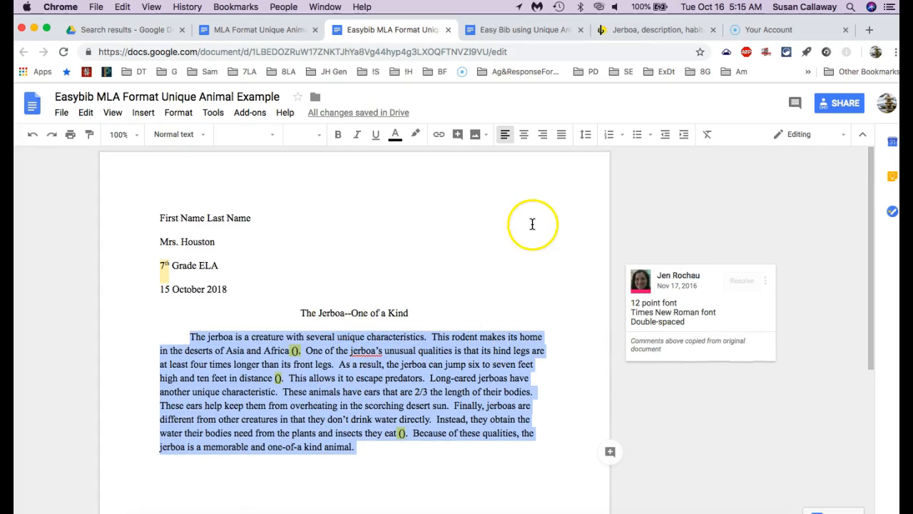
{"action": "left_click", "coordinate": [585, 136]}
{"action": "left_click", "coordinate": [612, 203]}
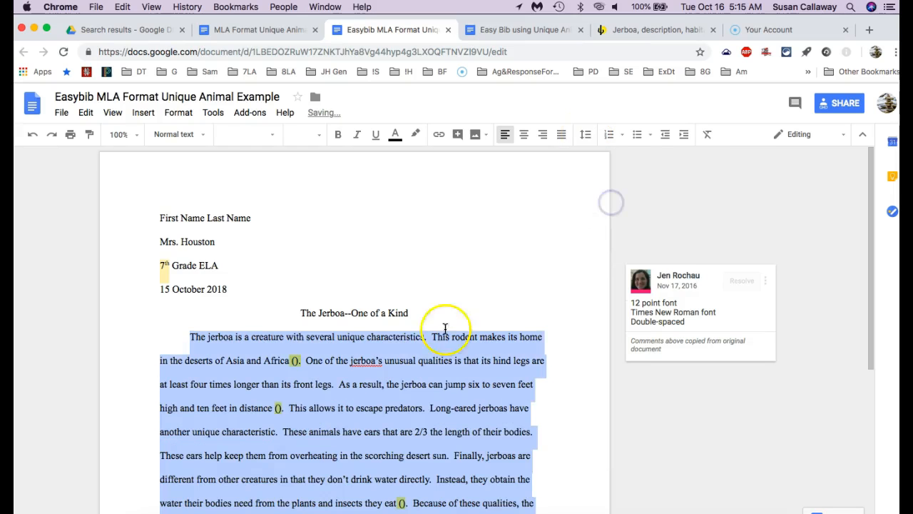
{"action": "left_click", "coordinate": [395, 360]}
{"action": "scroll", "coordinate": [392, 368], "scroll_direction": "down", "scroll_amount": 3}
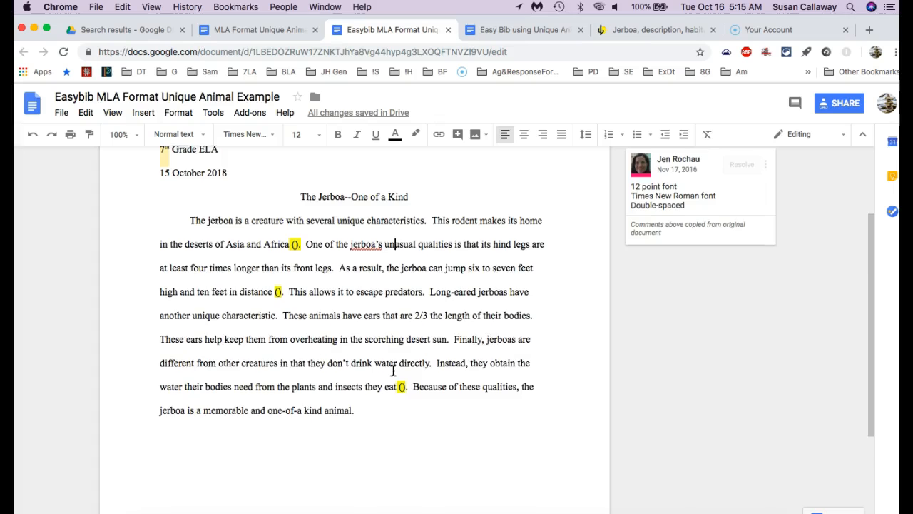
{"action": "scroll", "coordinate": [393, 369], "scroll_direction": "down", "scroll_amount": 3}
{"action": "scroll", "coordinate": [393, 369], "scroll_direction": "up", "scroll_amount": 5}
{"action": "scroll", "coordinate": [392, 369], "scroll_direction": "down", "scroll_amount": 8}
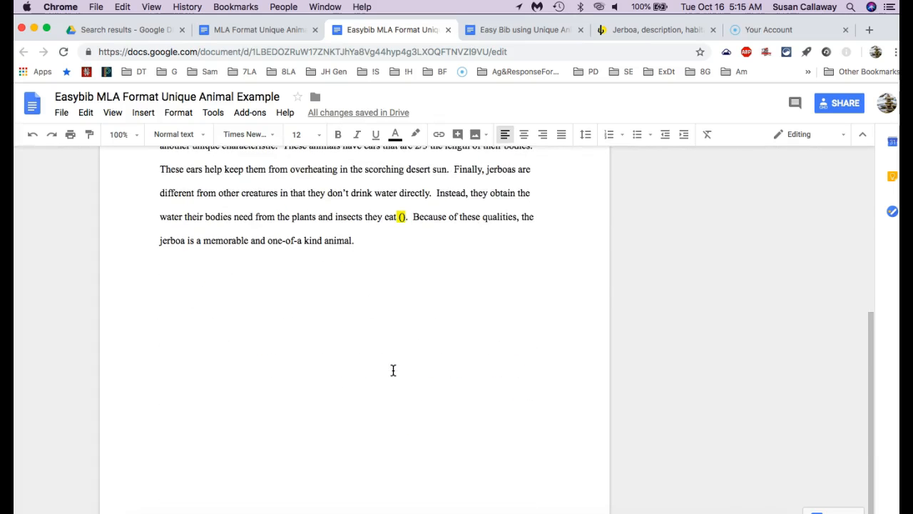
{"action": "scroll", "coordinate": [394, 371], "scroll_direction": "up", "scroll_amount": 5}
{"action": "scroll", "coordinate": [394, 370], "scroll_direction": "down", "scroll_amount": 2}
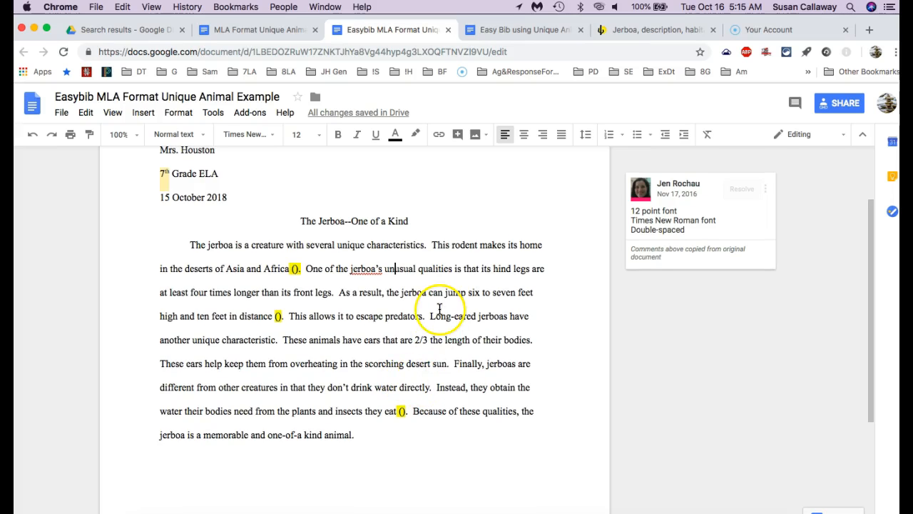
Open easybib.com in a new browser tab and check the ad blocker's status for the site.
{"action": "left_click", "coordinate": [868, 29]}
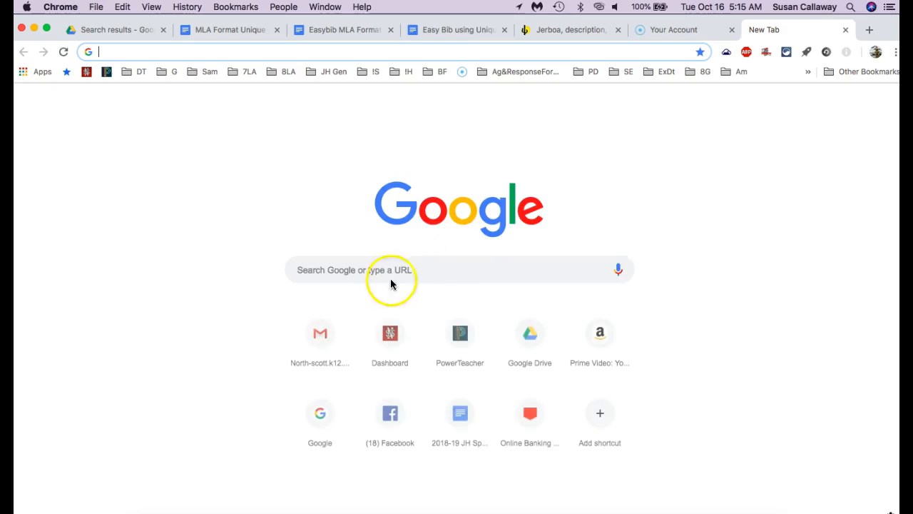
{"action": "left_click", "coordinate": [377, 274]}
{"action": "type", "text": "easybib"}
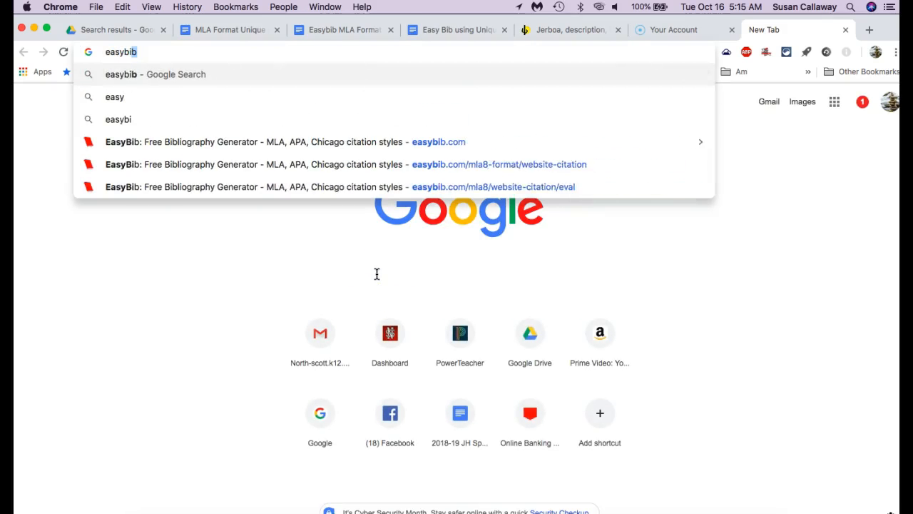
{"action": "key", "text": "Return"}
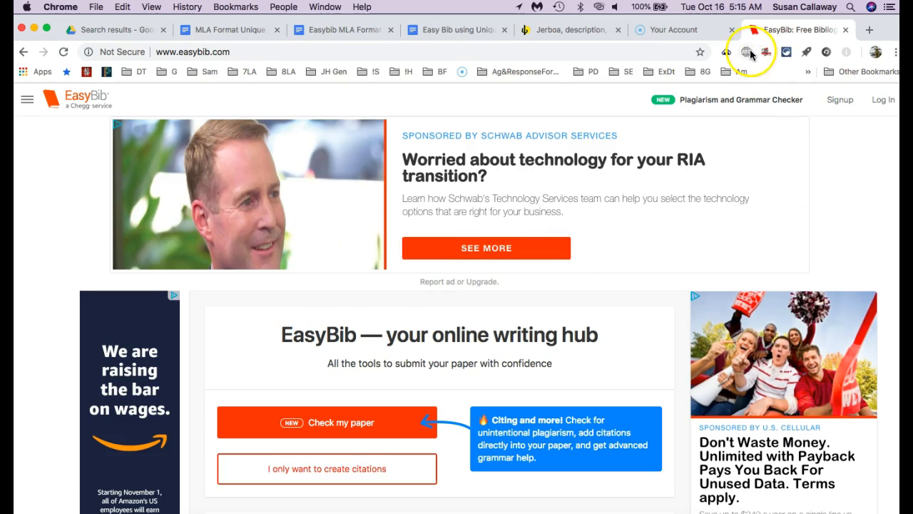
{"action": "left_click", "coordinate": [747, 53]}
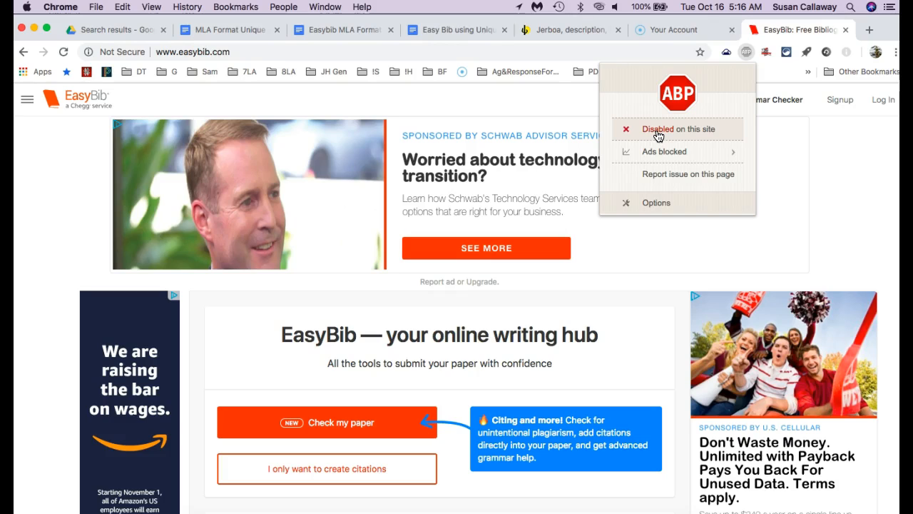
{"action": "left_click", "coordinate": [842, 177]}
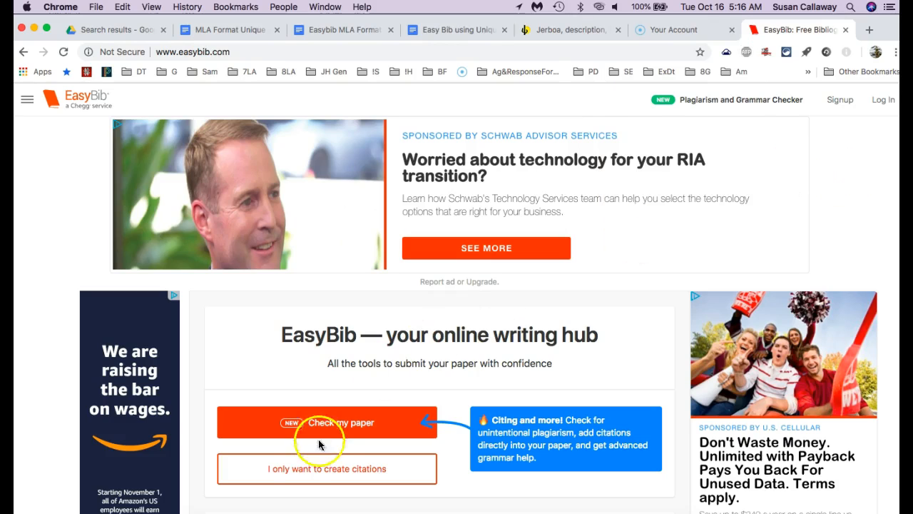
Choose to only create citations and start an MLA 8 citation with Website as the source type.
{"action": "left_click", "coordinate": [348, 471]}
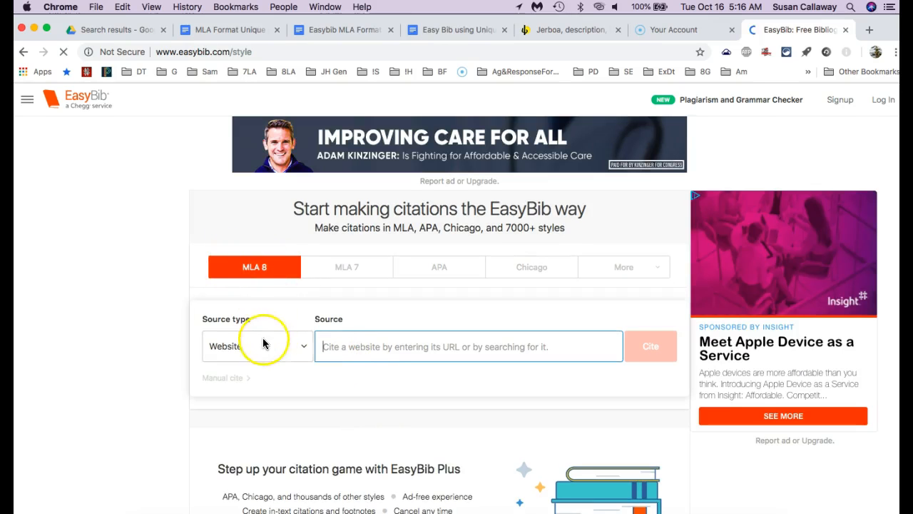
{"action": "left_click", "coordinate": [304, 348]}
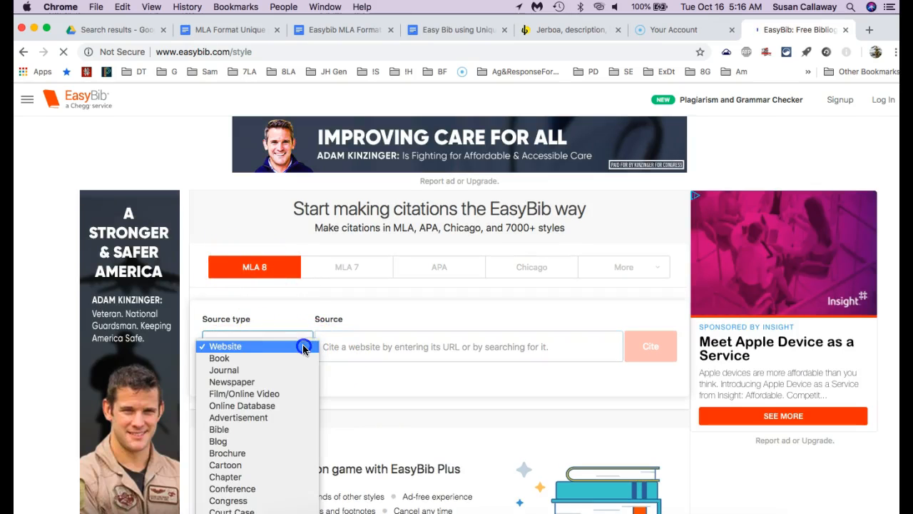
{"action": "left_click", "coordinate": [304, 348]}
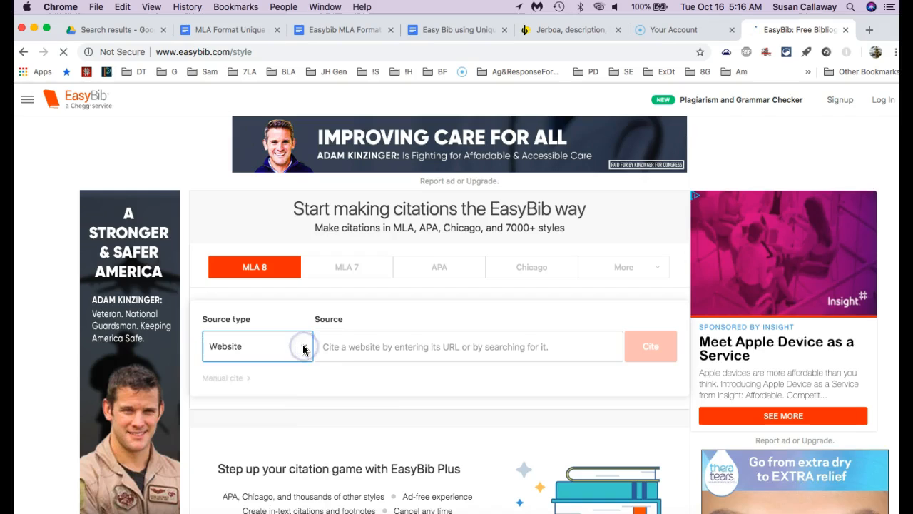
{"action": "left_click", "coordinate": [333, 347]}
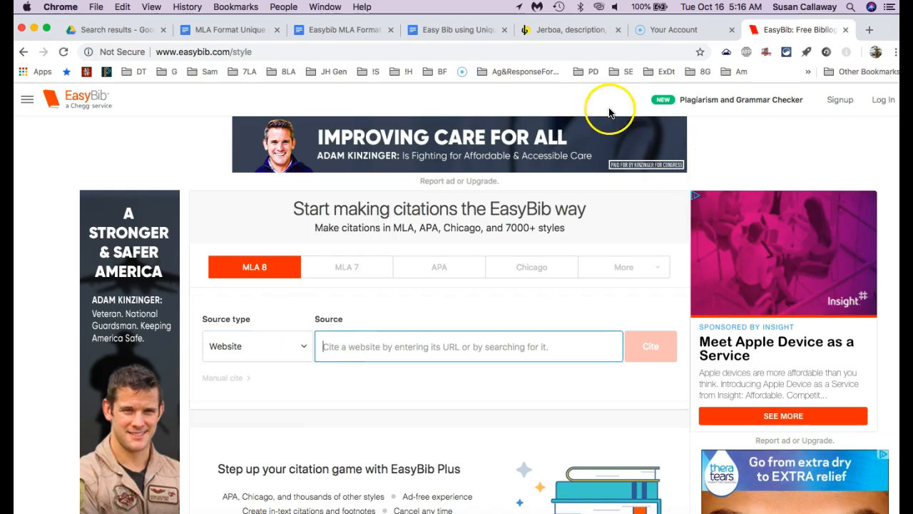
Copy the National Geographic blog URL from the organizer's second row, about long-eared jerboas.
{"action": "left_click", "coordinate": [465, 29]}
{"action": "scroll", "coordinate": [477, 218], "scroll_direction": "up", "scroll_amount": 10}
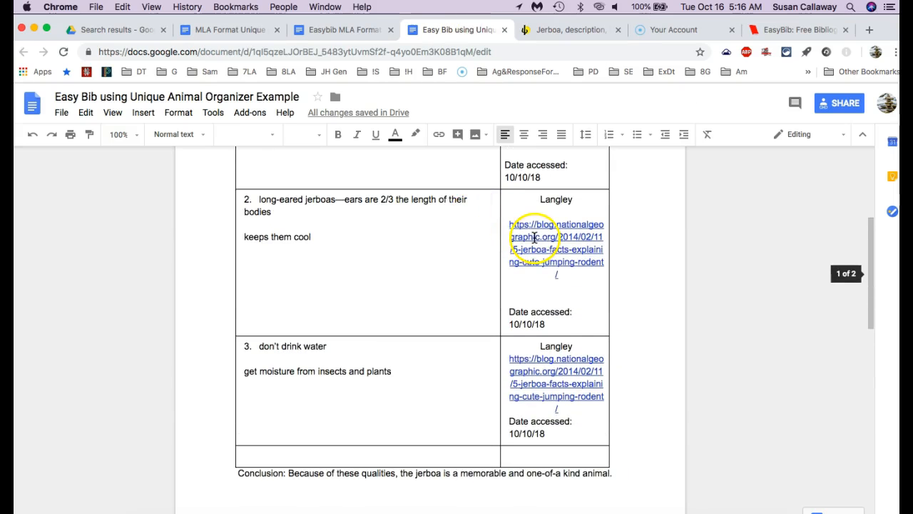
{"action": "left_click", "coordinate": [605, 265]}
{"action": "left_click", "coordinate": [572, 274]}
{"action": "left_click_drag", "start_coordinate": [573, 274], "coordinate": [517, 227]}
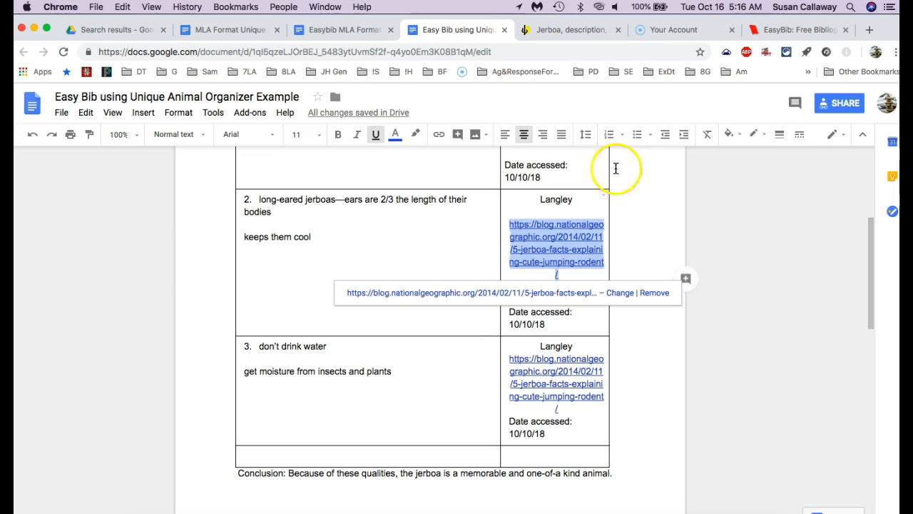
Enter the copied National Geographic blog URL as the website source in EasyBib and submit it for citing.
{"action": "left_click", "coordinate": [801, 29]}
{"action": "left_click", "coordinate": [377, 364]}
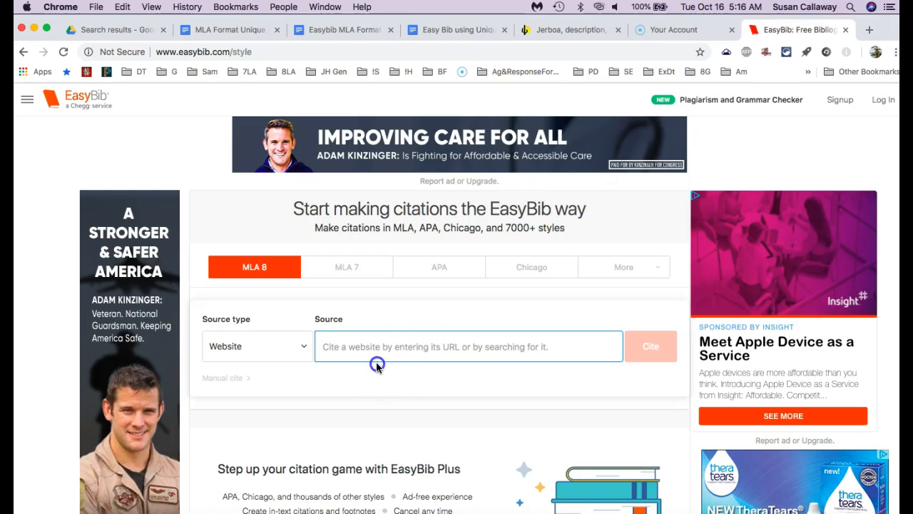
{"action": "key", "text": "super+v"}
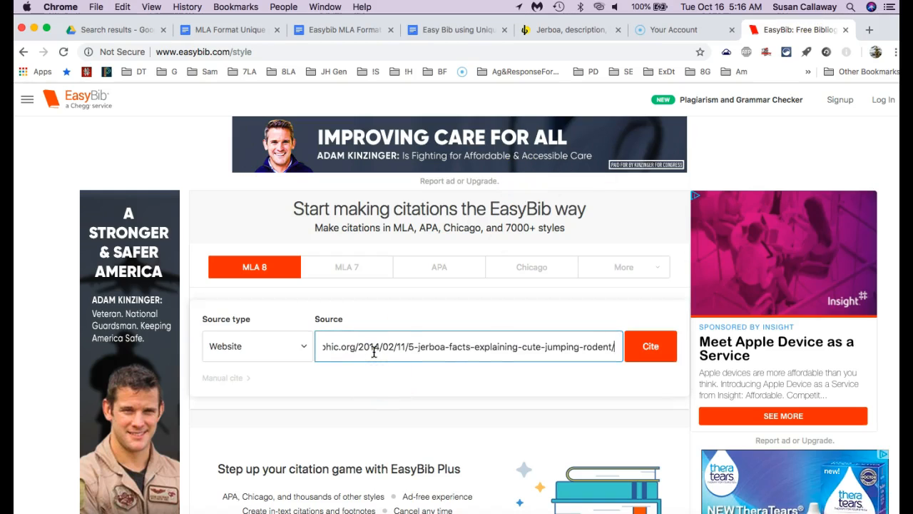
{"action": "left_click", "coordinate": [650, 348]}
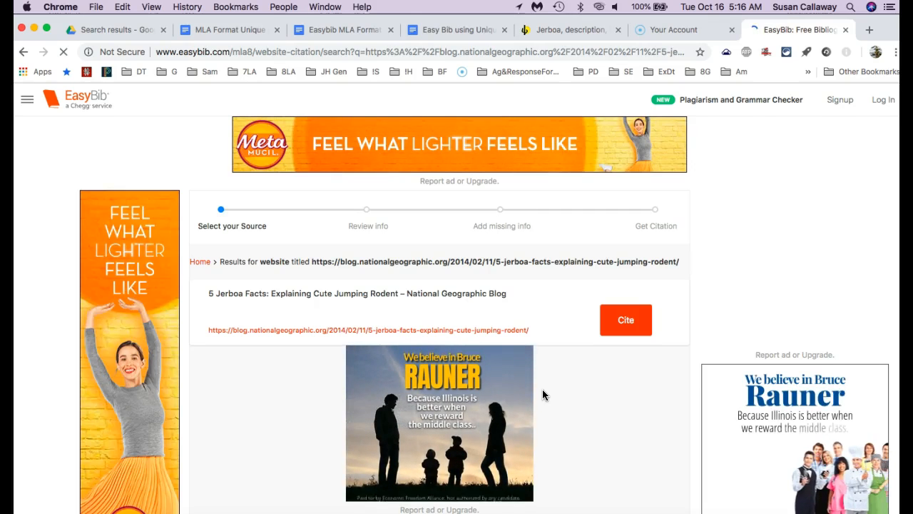
Cite the "5 Jerboa Facts: Explaining Cute Jumping Rodent" result and review the article information gathered for the citation.
{"action": "scroll", "coordinate": [543, 391], "scroll_direction": "down", "scroll_amount": 1}
{"action": "left_click", "coordinate": [626, 271]}
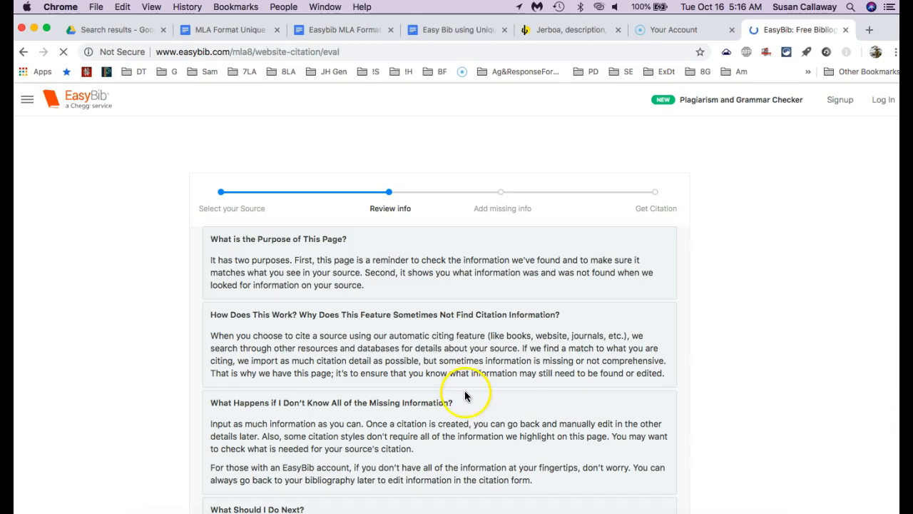
{"action": "scroll", "coordinate": [534, 418], "scroll_direction": "down", "scroll_amount": 5}
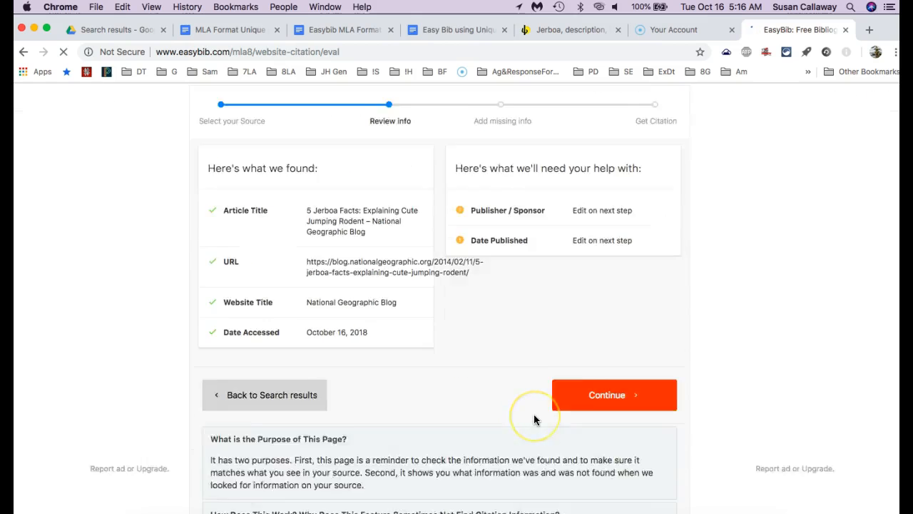
Continue from the reviewed source information to the missing-information form and check the article title entry.
{"action": "scroll", "coordinate": [533, 419], "scroll_direction": "down", "scroll_amount": 3}
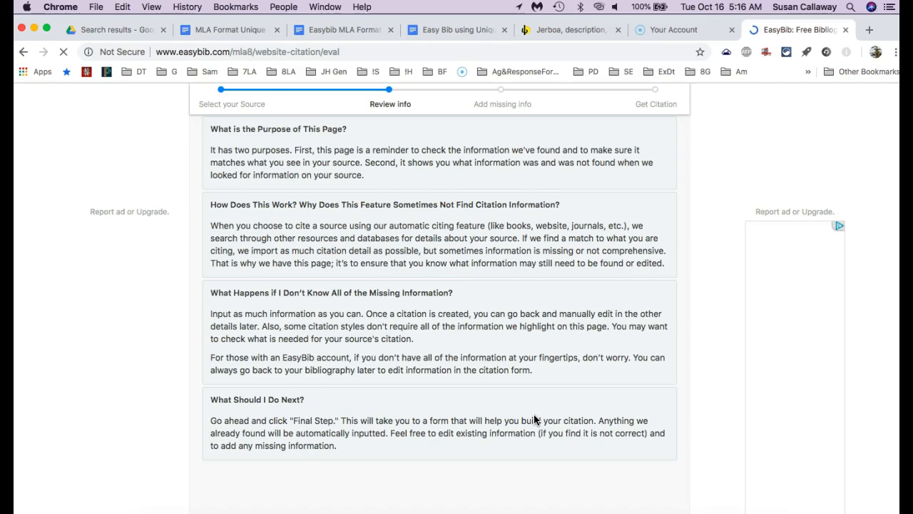
{"action": "scroll", "coordinate": [535, 420], "scroll_direction": "up", "scroll_amount": 8}
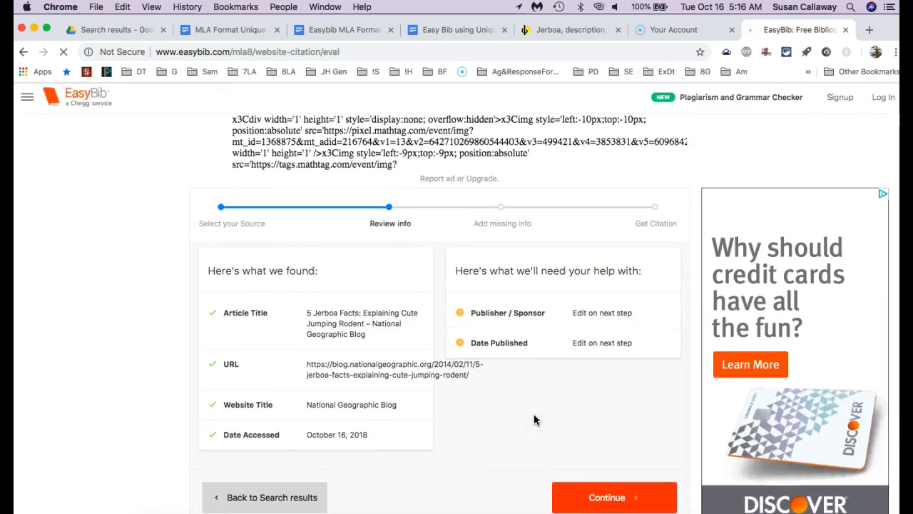
{"action": "scroll", "coordinate": [534, 420], "scroll_direction": "down", "scroll_amount": 5}
{"action": "scroll", "coordinate": [534, 420], "scroll_direction": "up", "scroll_amount": 4}
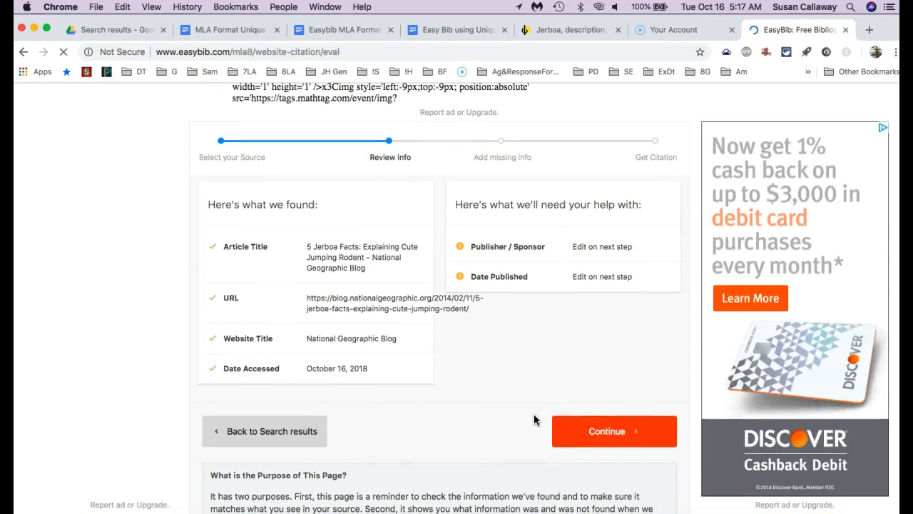
{"action": "left_click", "coordinate": [613, 435]}
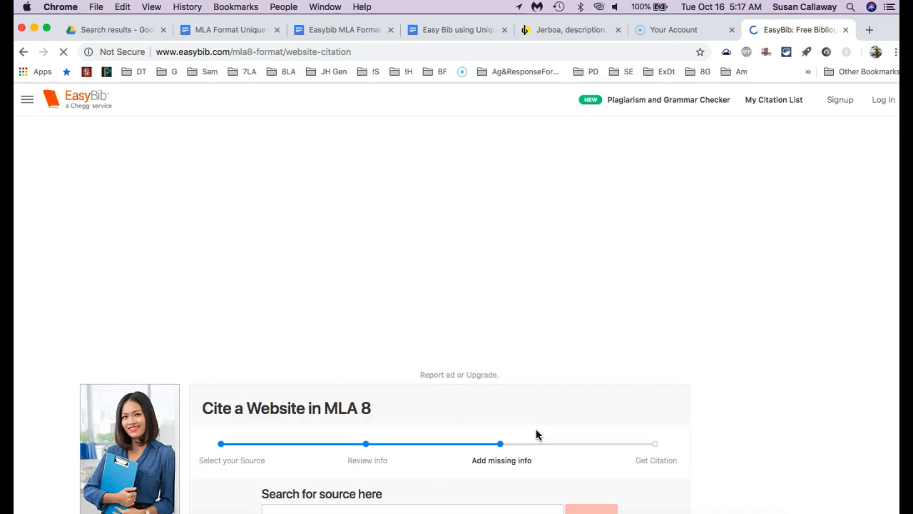
{"action": "scroll", "coordinate": [536, 434], "scroll_direction": "down", "scroll_amount": 4}
{"action": "scroll", "coordinate": [536, 429], "scroll_direction": "down", "scroll_amount": 3}
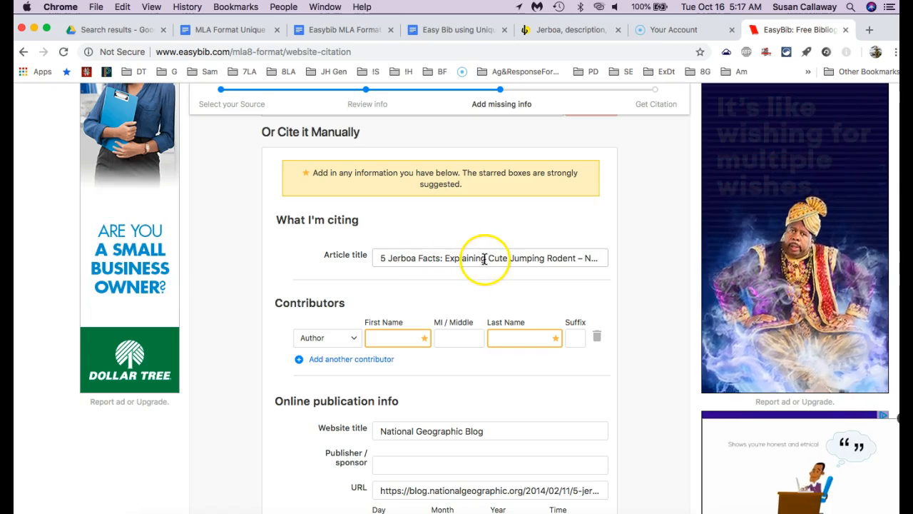
{"action": "left_click", "coordinate": [539, 258]}
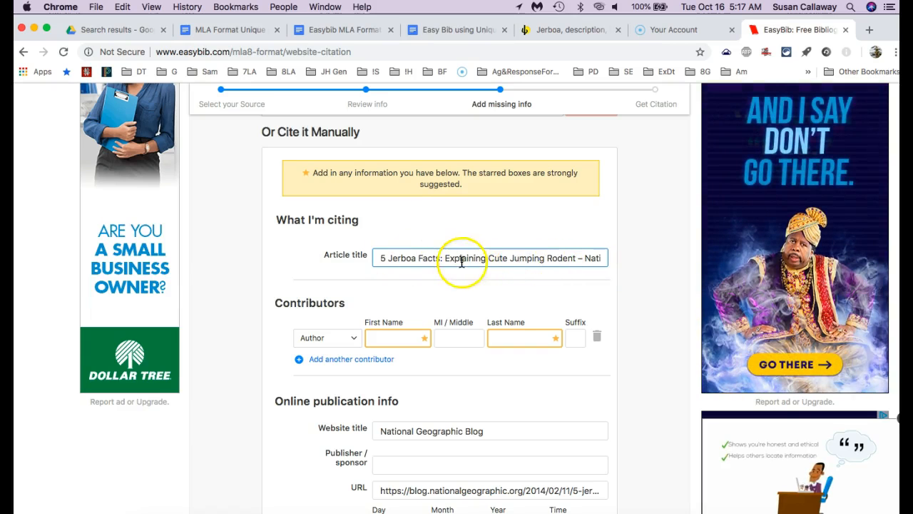
Close the DesertUSA page, open the National Geographic blog article linked in the organizer's second row, and look through it for author details.
{"action": "left_click", "coordinate": [551, 31]}
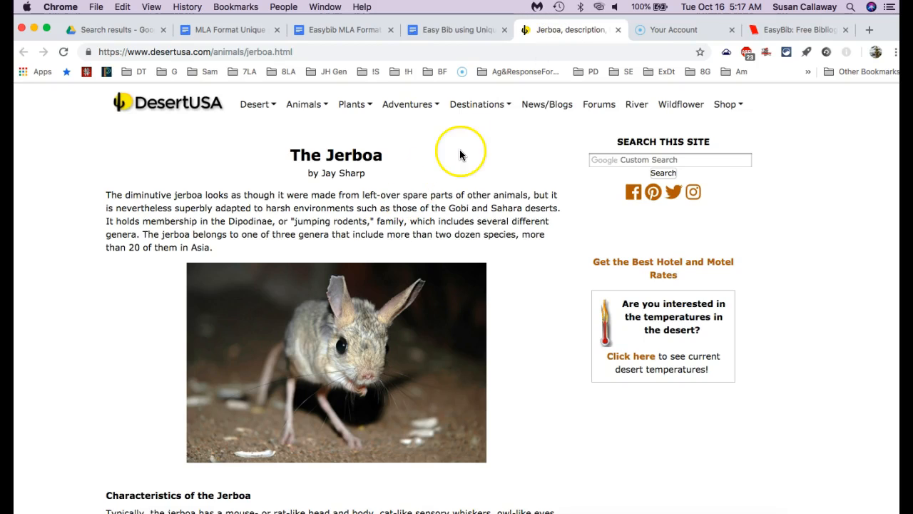
{"action": "left_click", "coordinate": [618, 29]}
{"action": "left_click", "coordinate": [468, 30]}
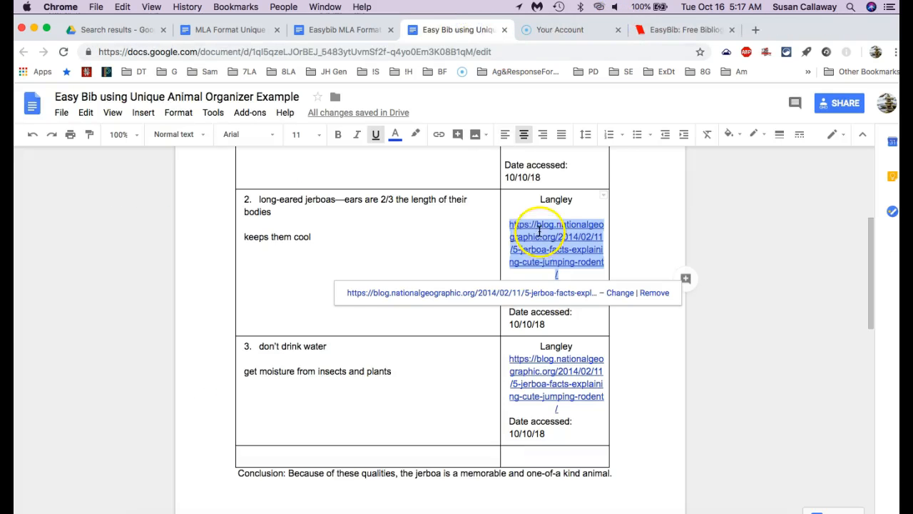
{"action": "left_click", "coordinate": [432, 271]}
{"action": "left_click", "coordinate": [557, 261]}
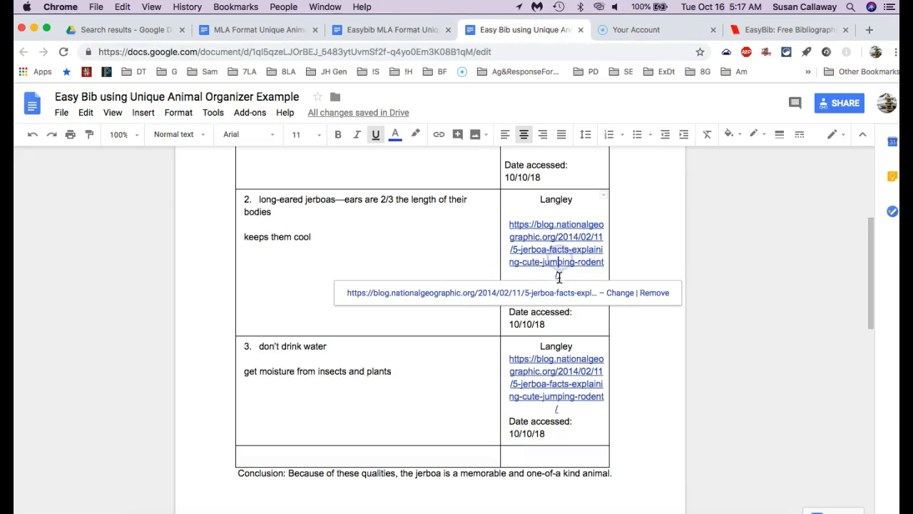
{"action": "left_click", "coordinate": [561, 298]}
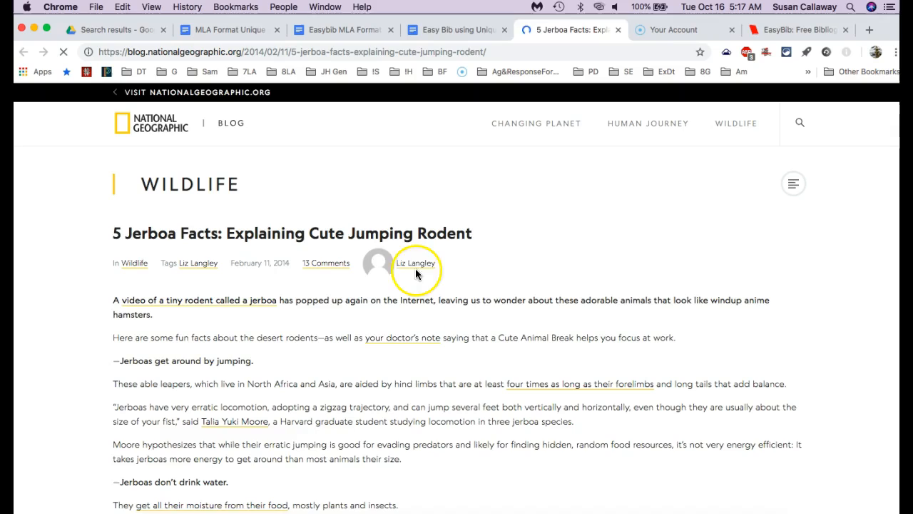
{"action": "scroll", "coordinate": [441, 393], "scroll_direction": "down", "scroll_amount": 15}
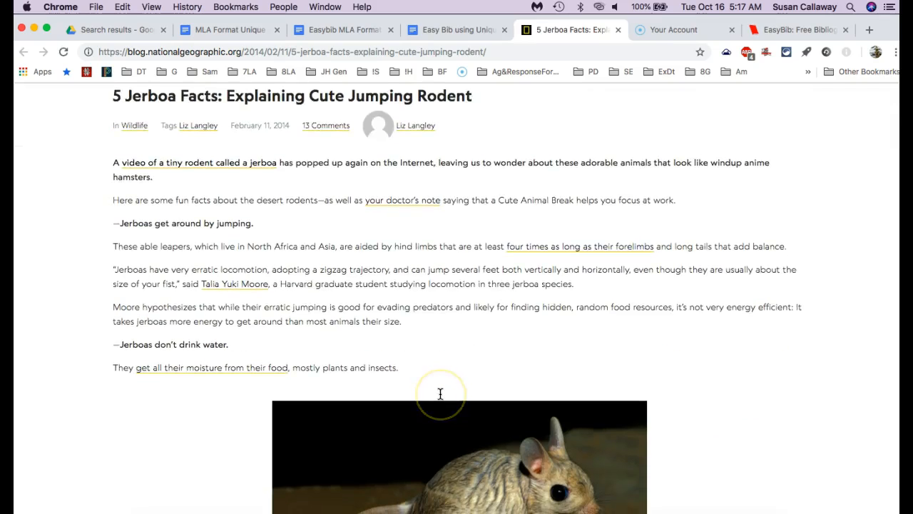
{"action": "scroll", "coordinate": [441, 393], "scroll_direction": "down", "scroll_amount": 10}
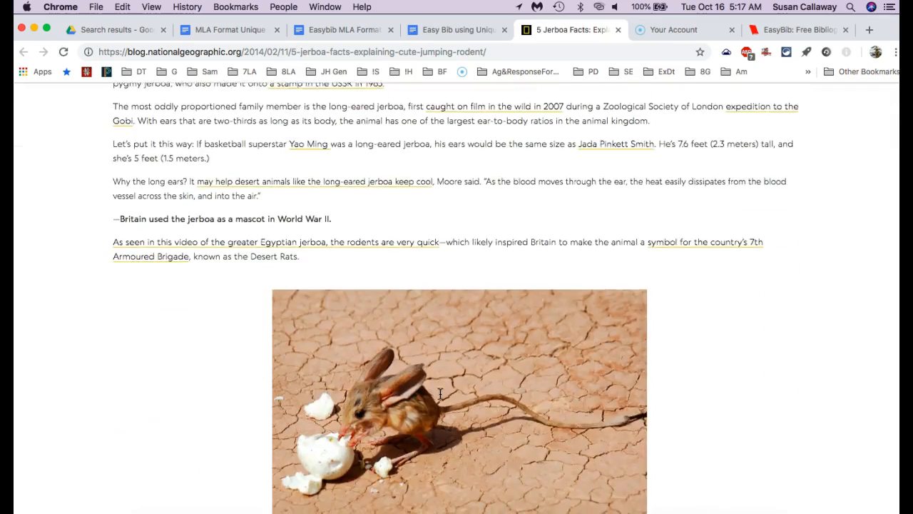
{"action": "scroll", "coordinate": [440, 393], "scroll_direction": "down", "scroll_amount": 4}
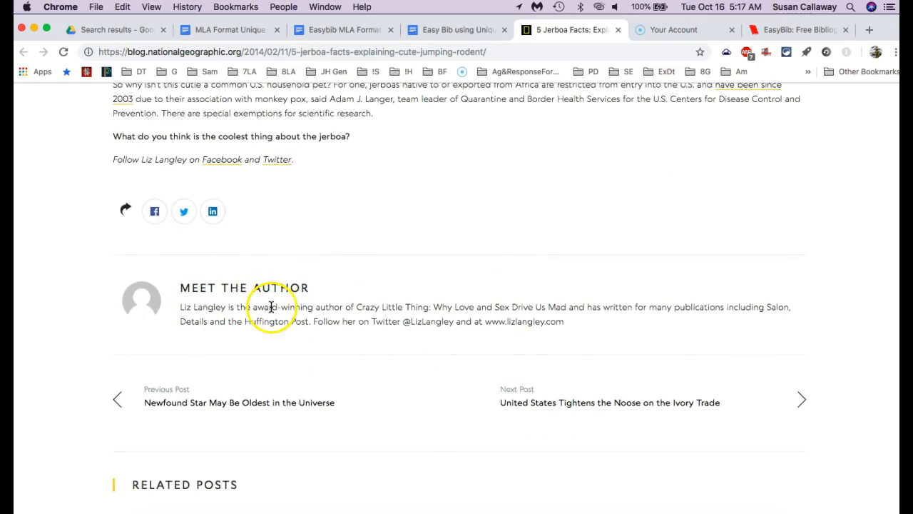
{"action": "scroll", "coordinate": [503, 254], "scroll_direction": "up", "scroll_amount": 20}
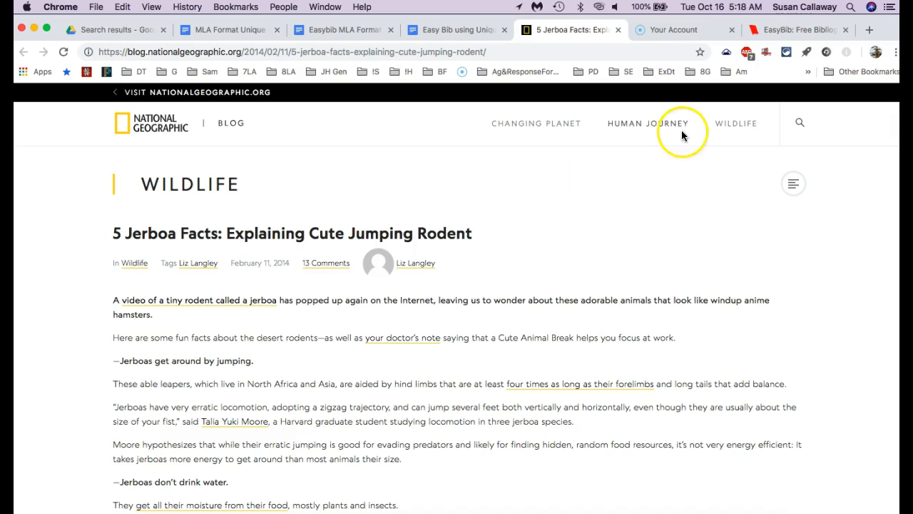
Check the article's page footer for the publisher and enter National Geographic as the citation's publisher / sponsor.
{"action": "left_click", "coordinate": [794, 31]}
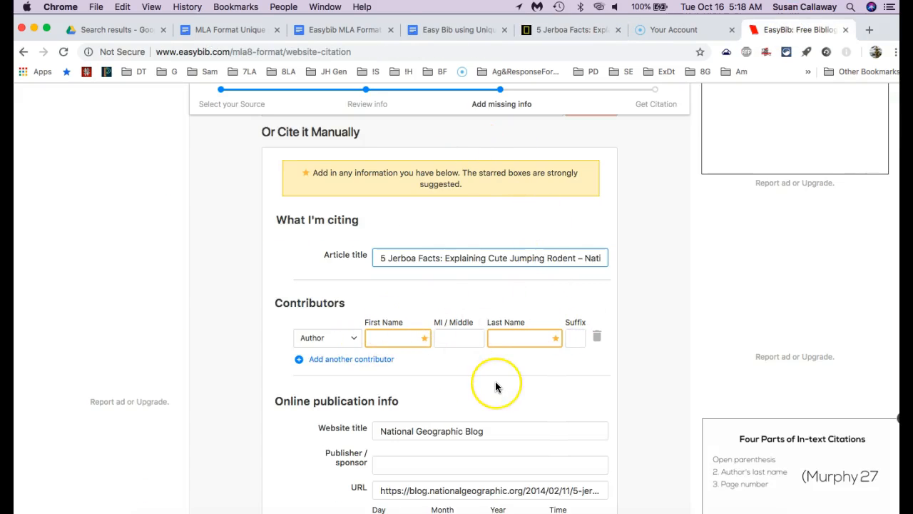
{"action": "scroll", "coordinate": [497, 387], "scroll_direction": "down", "scroll_amount": 3}
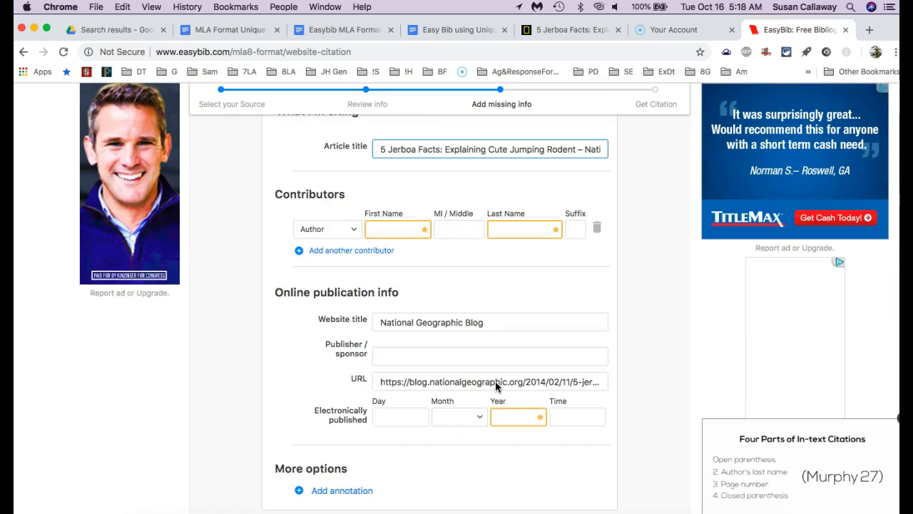
{"action": "left_click", "coordinate": [379, 357]}
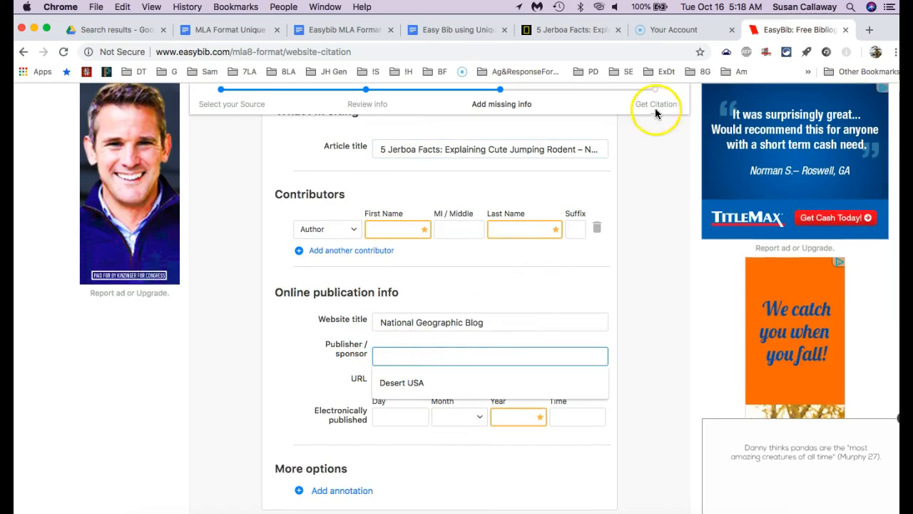
{"action": "left_click", "coordinate": [584, 29]}
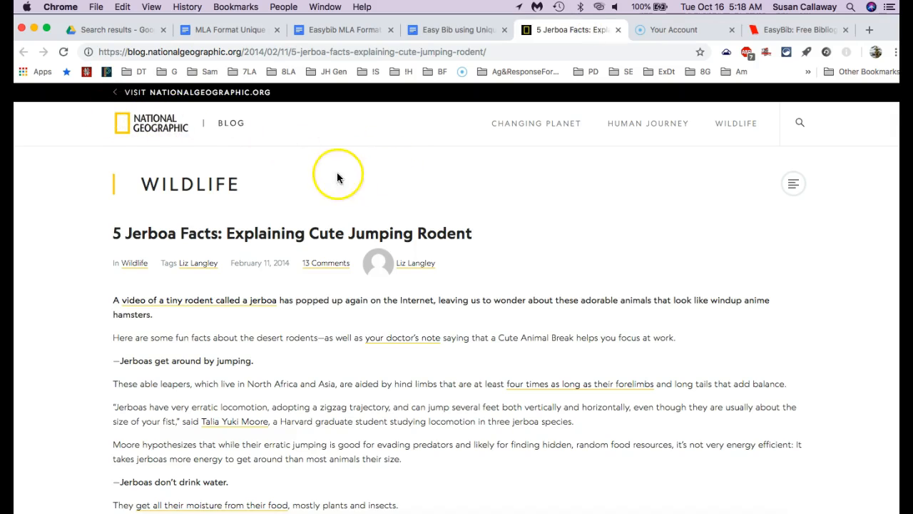
{"action": "scroll", "coordinate": [473, 275], "scroll_direction": "down", "scroll_amount": 20}
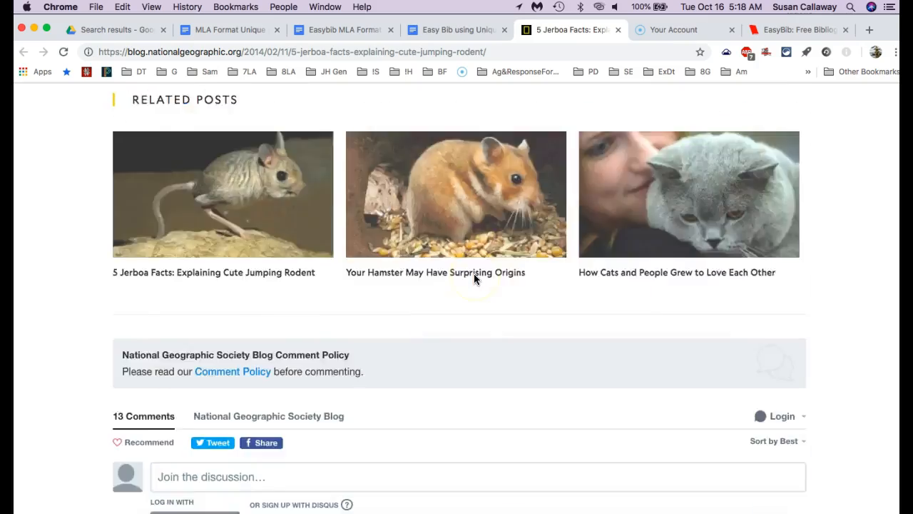
{"action": "scroll", "coordinate": [473, 278], "scroll_direction": "down", "scroll_amount": 10}
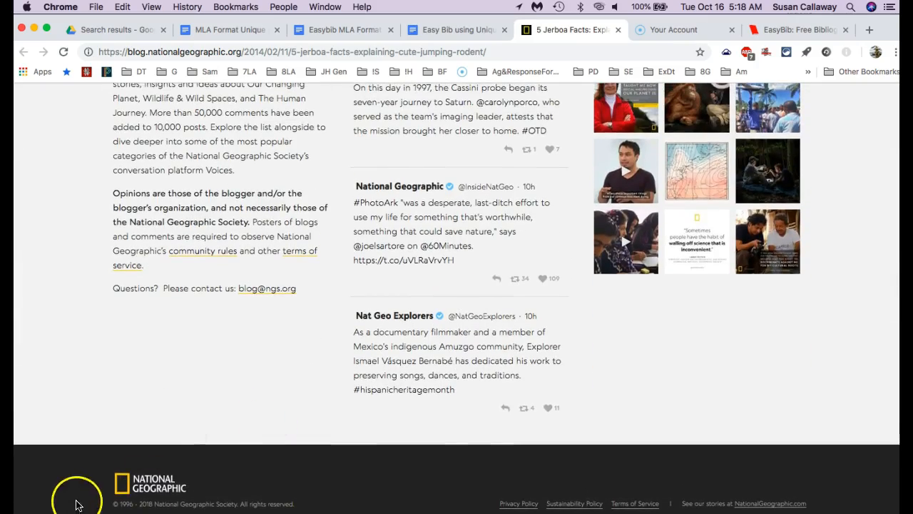
{"action": "left_click", "coordinate": [779, 32]}
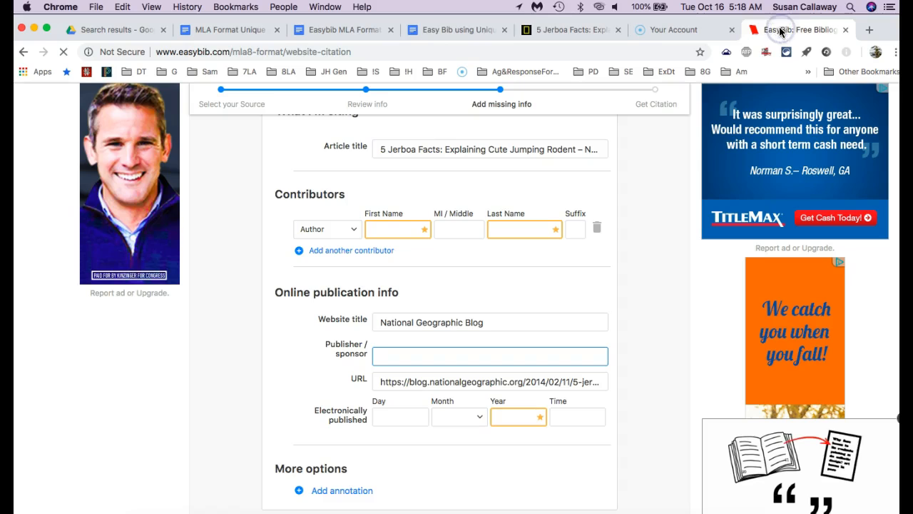
{"action": "left_click", "coordinate": [384, 358]}
{"action": "type", "text": "Nationa"}
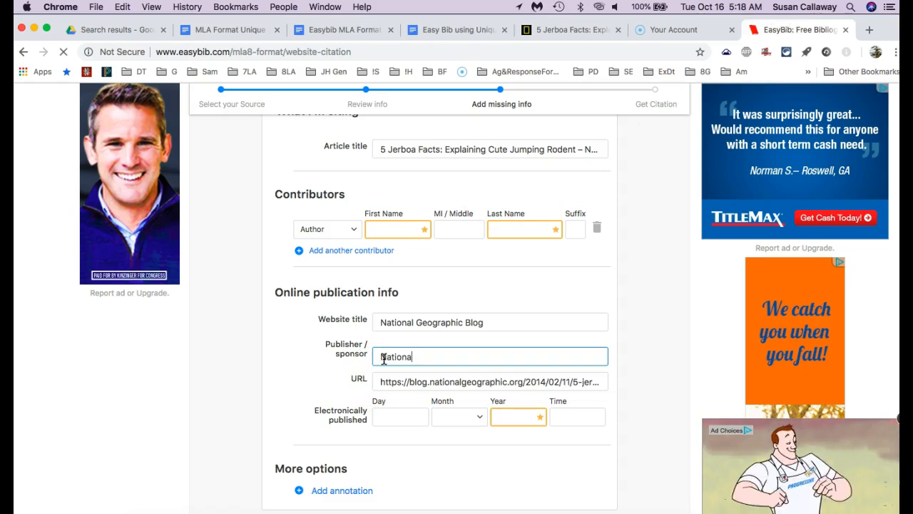
{"action": "type", "text": "l Geographic"}
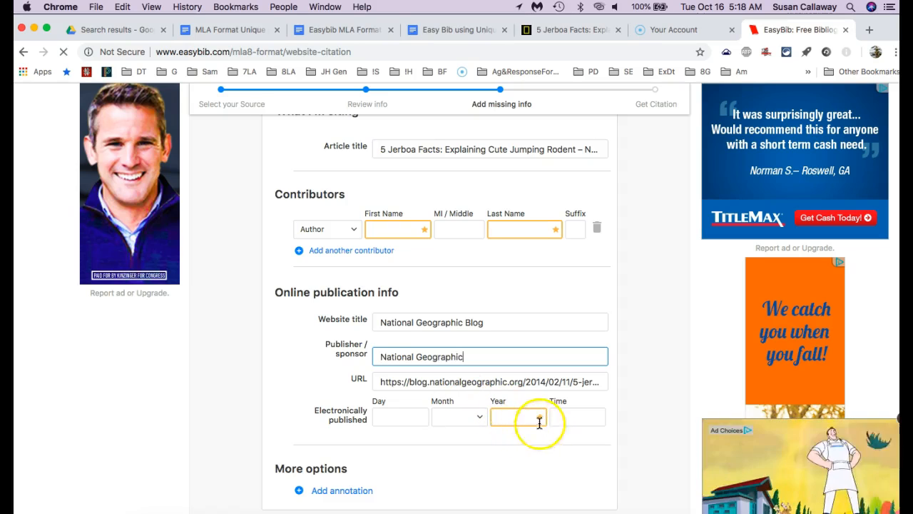
Look up the article's publication date and set the electronically published date to 11 February 2014.
{"action": "left_click", "coordinate": [574, 30]}
{"action": "scroll", "coordinate": [352, 147], "scroll_direction": "up", "scroll_amount": 20}
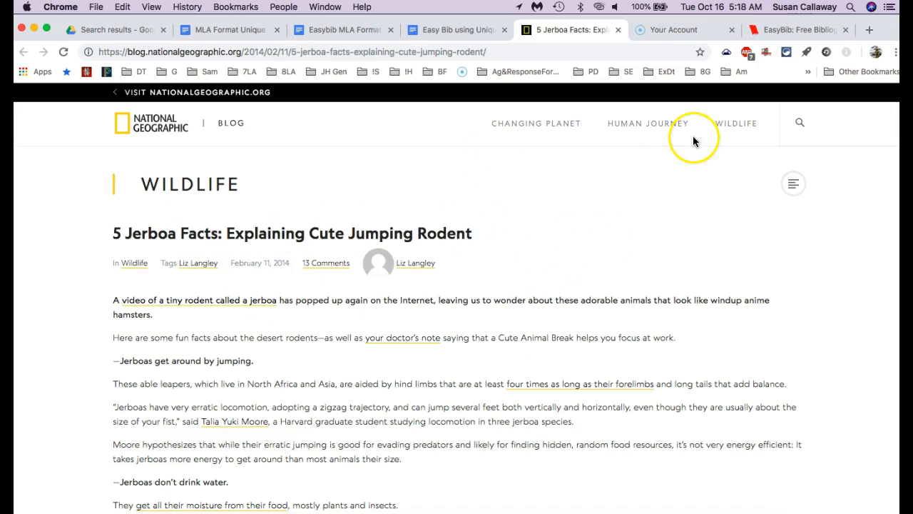
{"action": "left_click", "coordinate": [795, 29]}
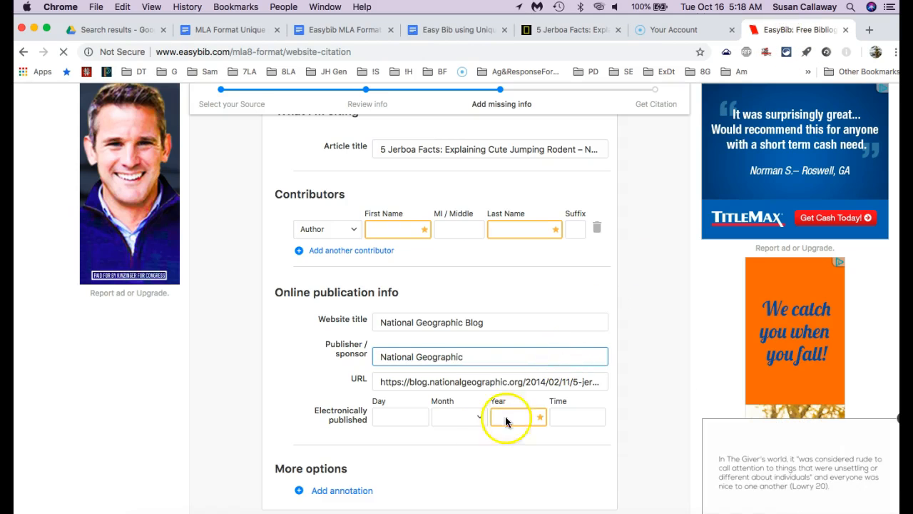
{"action": "left_click", "coordinate": [426, 415]}
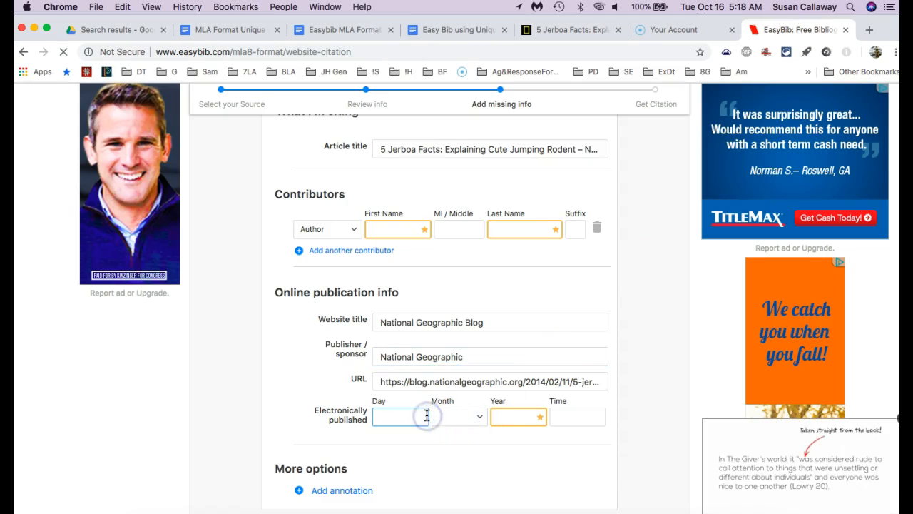
{"action": "left_click", "coordinate": [481, 419]}
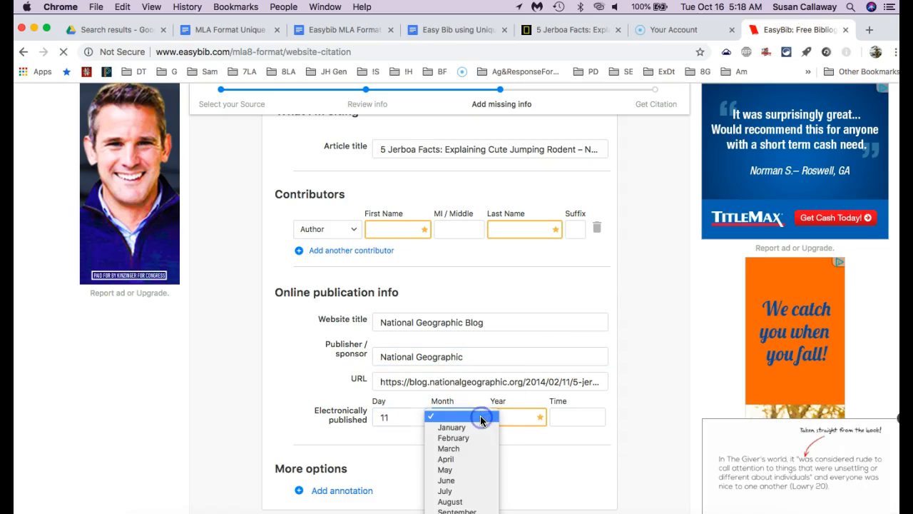
{"action": "left_click", "coordinate": [479, 438]}
{"action": "left_click", "coordinate": [515, 418]}
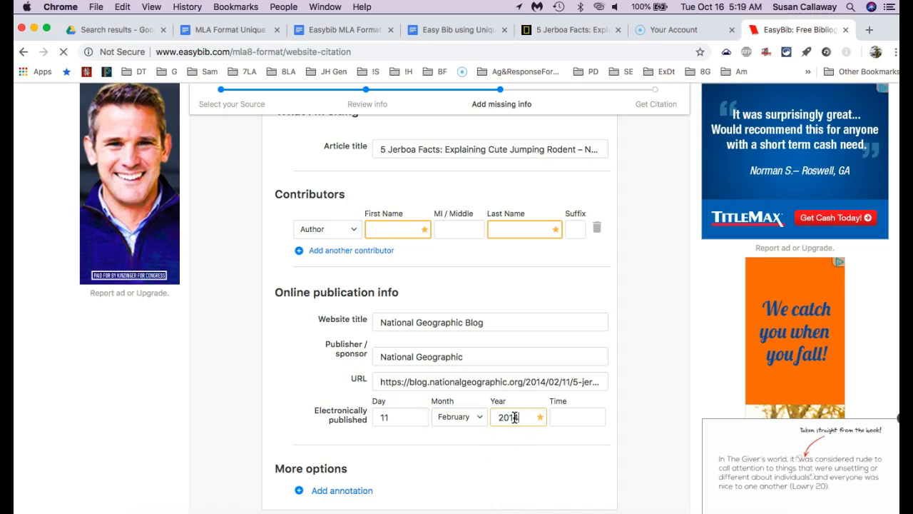
Review the citation form, complete the National Geographic Blog citation, and go to the MLA8 citation list.
{"action": "scroll", "coordinate": [532, 466], "scroll_direction": "up", "scroll_amount": 5}
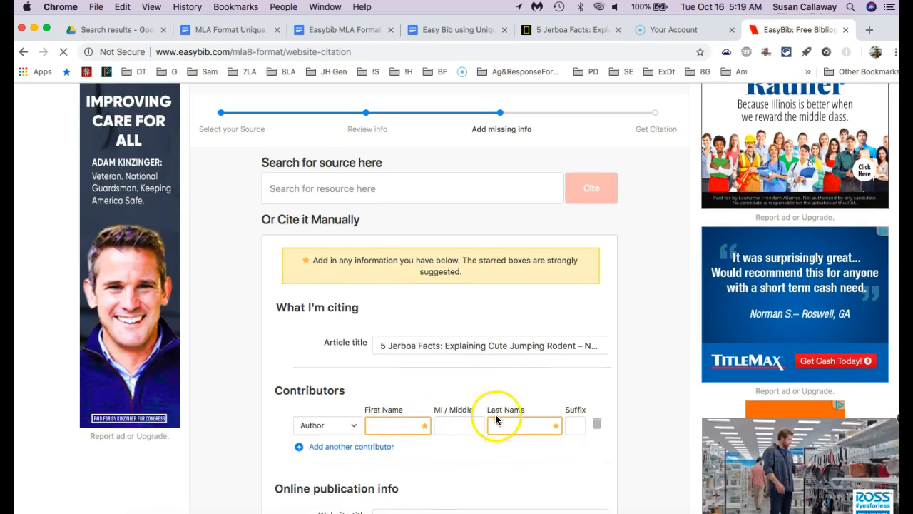
{"action": "scroll", "coordinate": [500, 422], "scroll_direction": "down", "scroll_amount": 5}
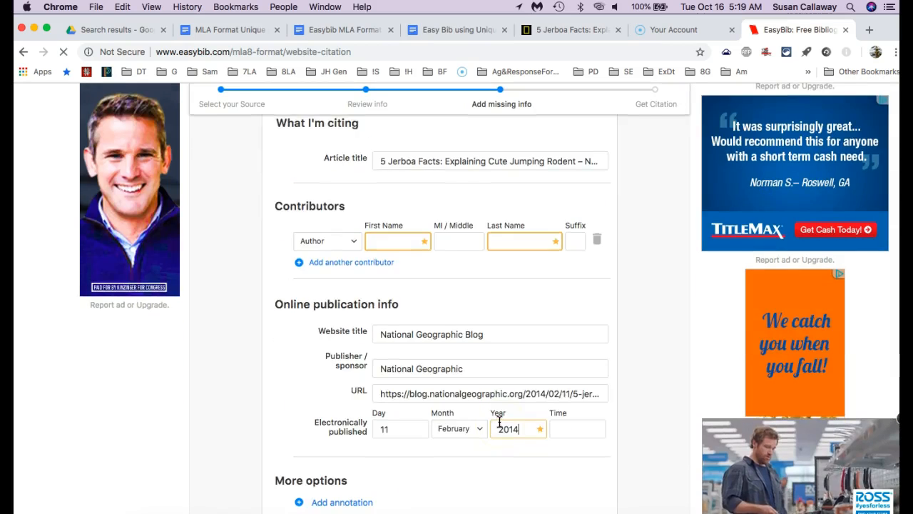
{"action": "scroll", "coordinate": [499, 423], "scroll_direction": "down", "scroll_amount": 1}
{"action": "left_click", "coordinate": [552, 434]}
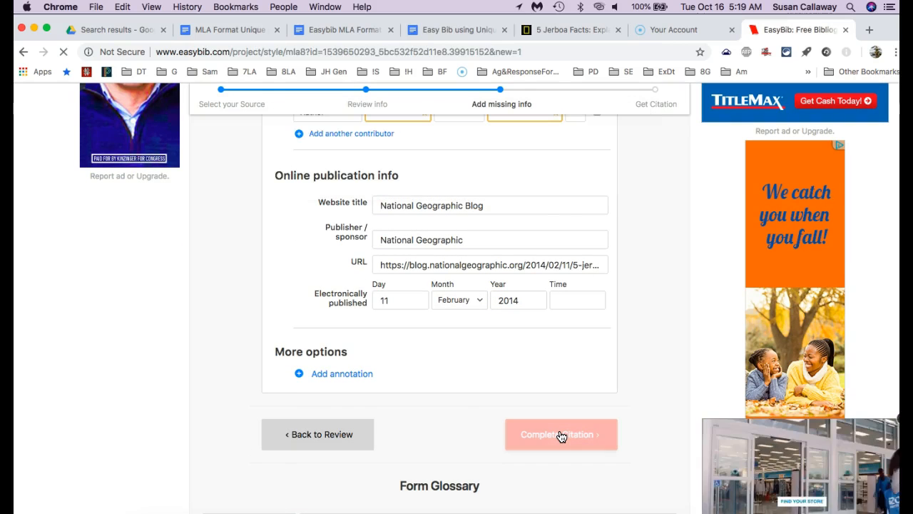
{"action": "scroll", "coordinate": [504, 397], "scroll_direction": "down", "scroll_amount": 10}
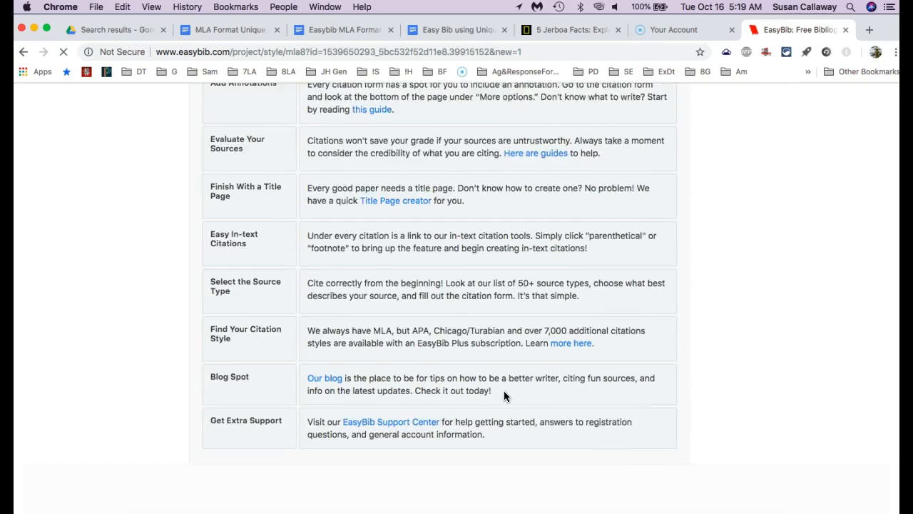
{"action": "scroll", "coordinate": [503, 397], "scroll_direction": "up", "scroll_amount": 10}
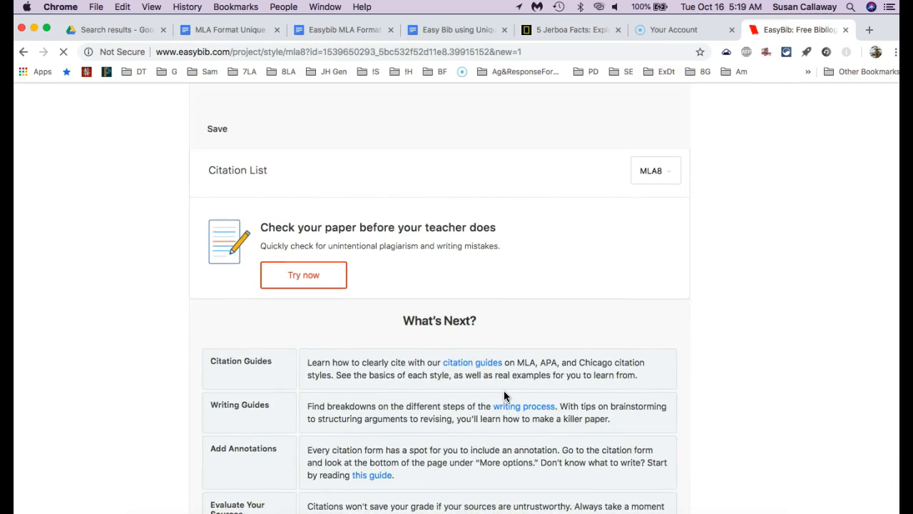
{"action": "scroll", "coordinate": [504, 397], "scroll_direction": "up", "scroll_amount": 2}
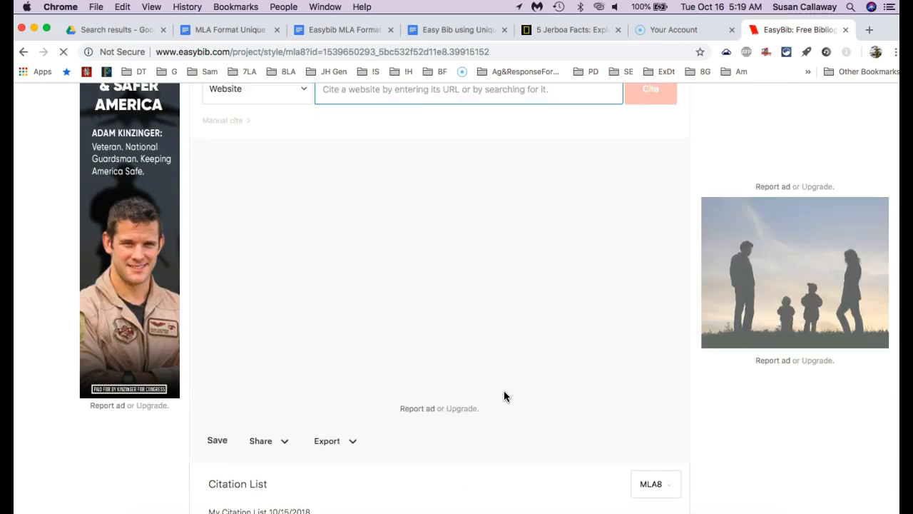
{"action": "scroll", "coordinate": [504, 396], "scroll_direction": "down", "scroll_amount": 3}
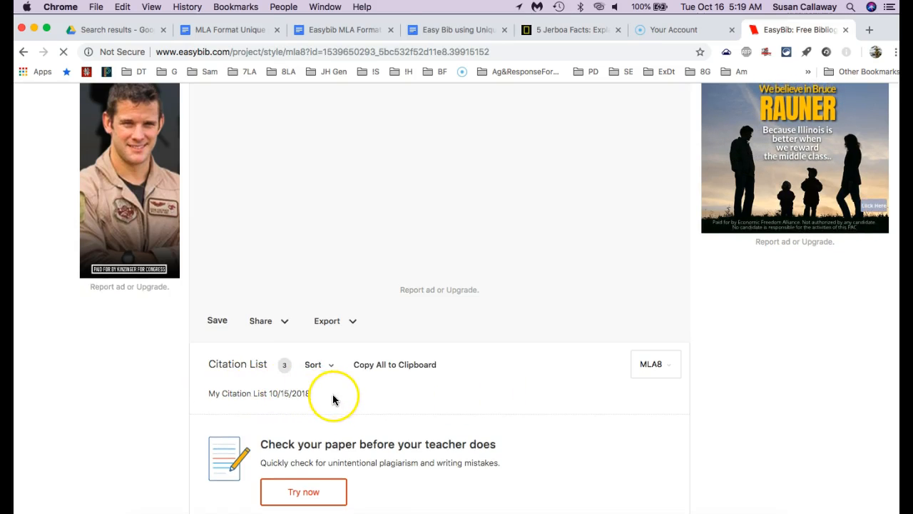
Look over the citation list and copy the DesertUSA jerboa URL from the first row of the organizer document.
{"action": "scroll", "coordinate": [338, 400], "scroll_direction": "down", "scroll_amount": 2}
{"action": "scroll", "coordinate": [339, 401], "scroll_direction": "up", "scroll_amount": 1}
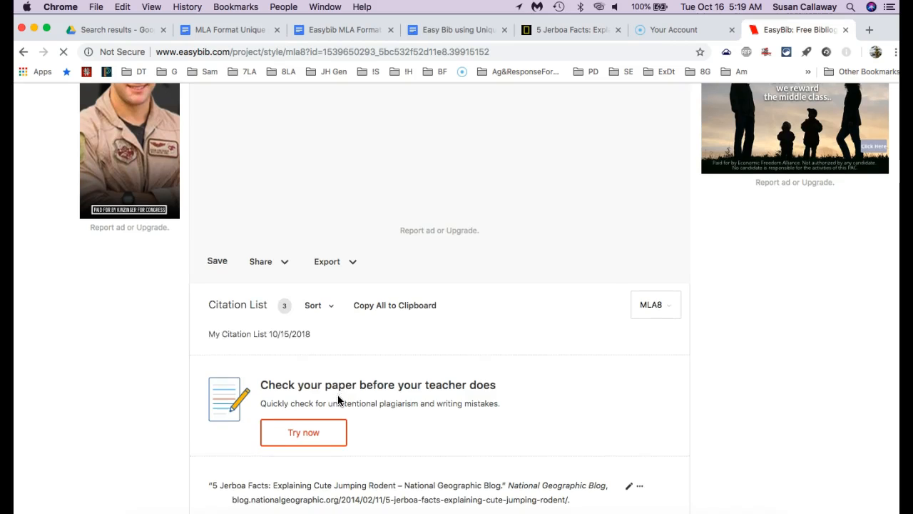
{"action": "scroll", "coordinate": [373, 328], "scroll_direction": "up", "scroll_amount": 5}
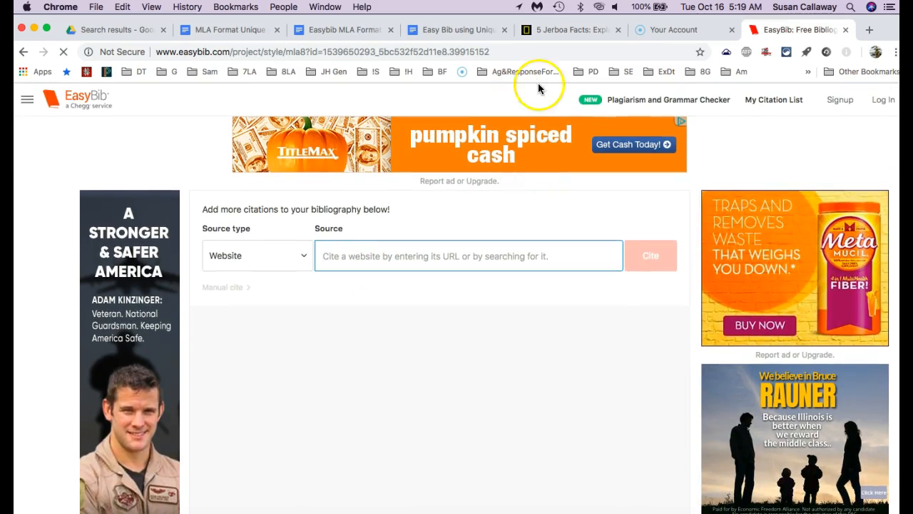
{"action": "left_click", "coordinate": [466, 32]}
{"action": "left_click", "coordinate": [556, 212]}
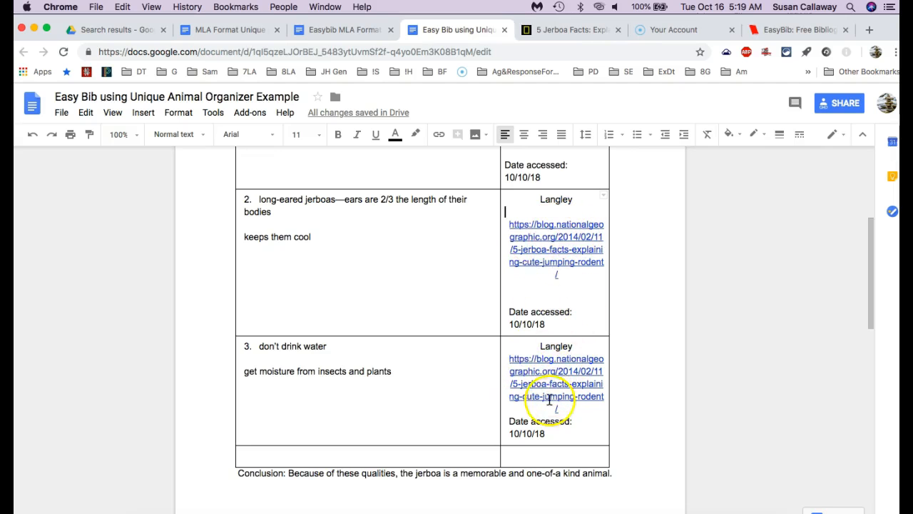
{"action": "scroll", "coordinate": [542, 252], "scroll_direction": "up", "scroll_amount": 3}
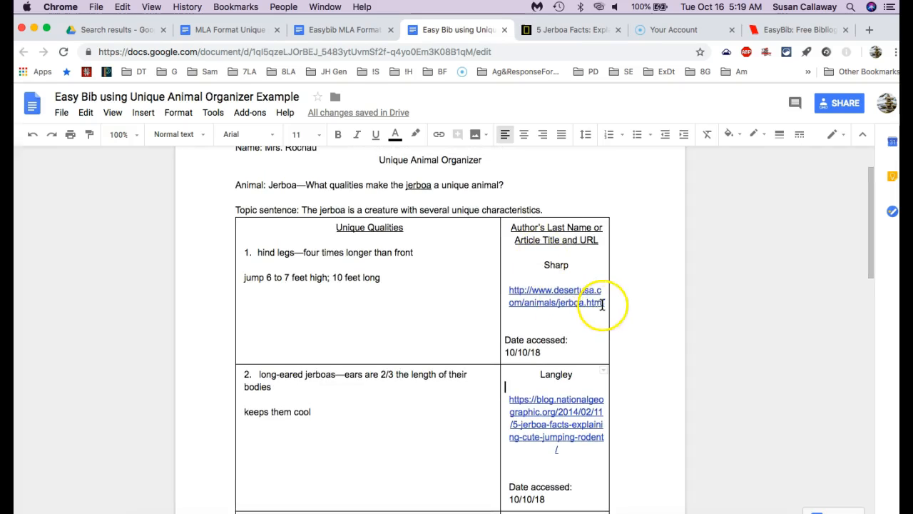
{"action": "left_click_drag", "start_coordinate": [605, 302], "coordinate": [506, 288]}
{"action": "key", "text": "super+c"}
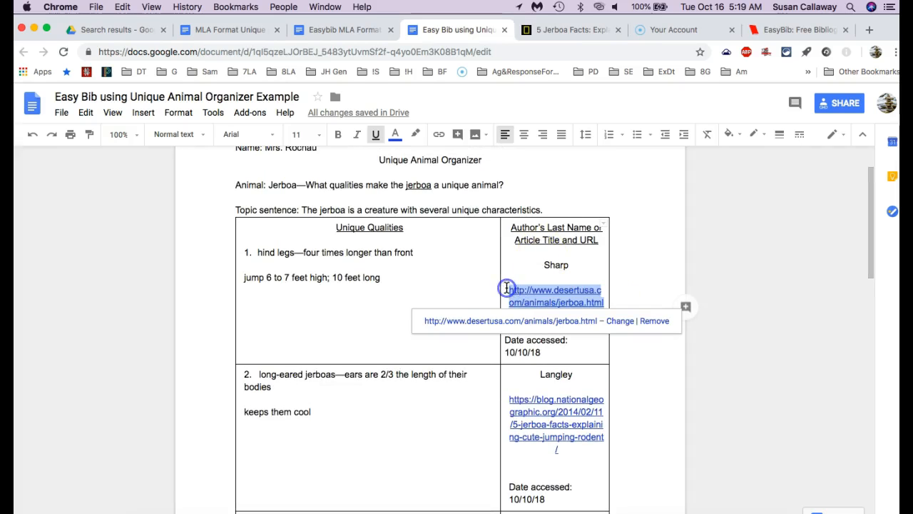
{"action": "left_click", "coordinate": [785, 29]}
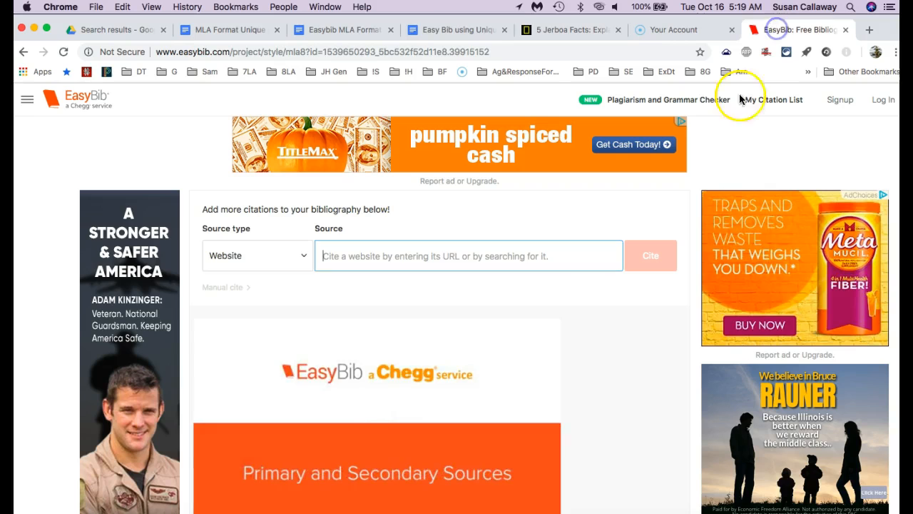
{"action": "left_click", "coordinate": [366, 256]}
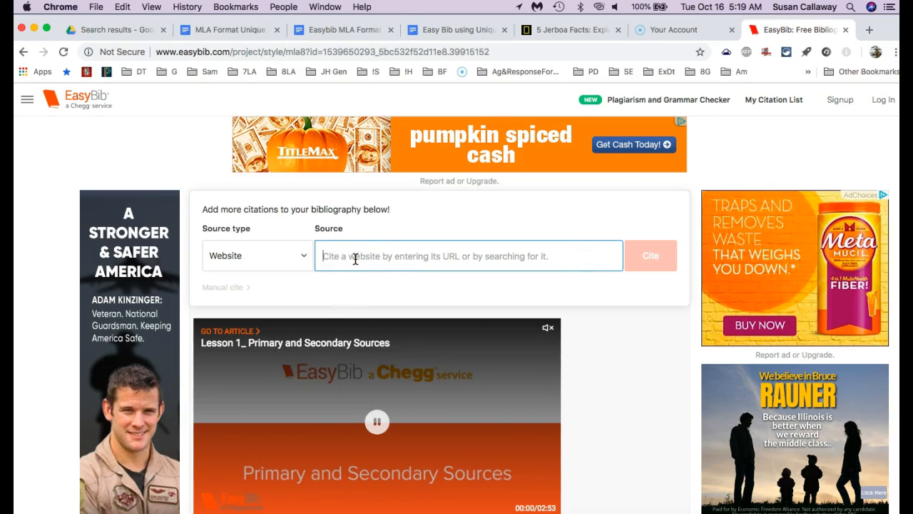
{"action": "key", "text": "super+v"}
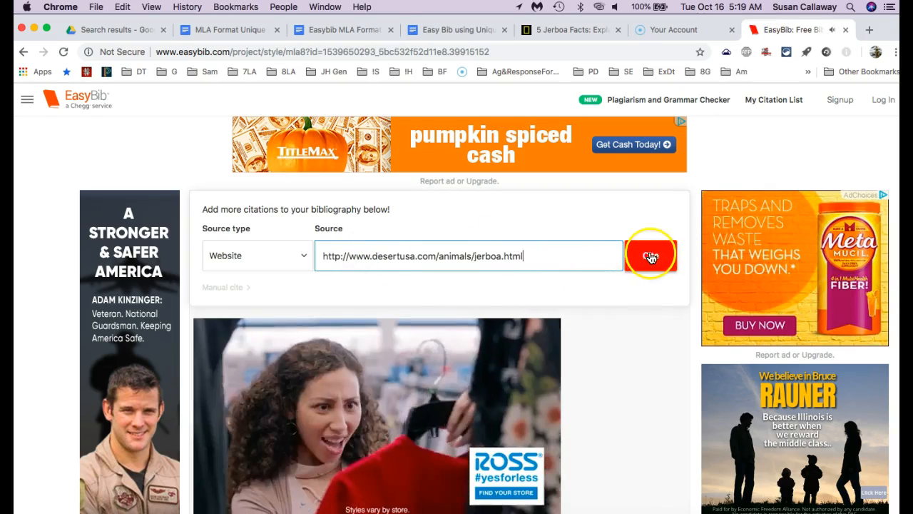
{"action": "left_click", "coordinate": [651, 257]}
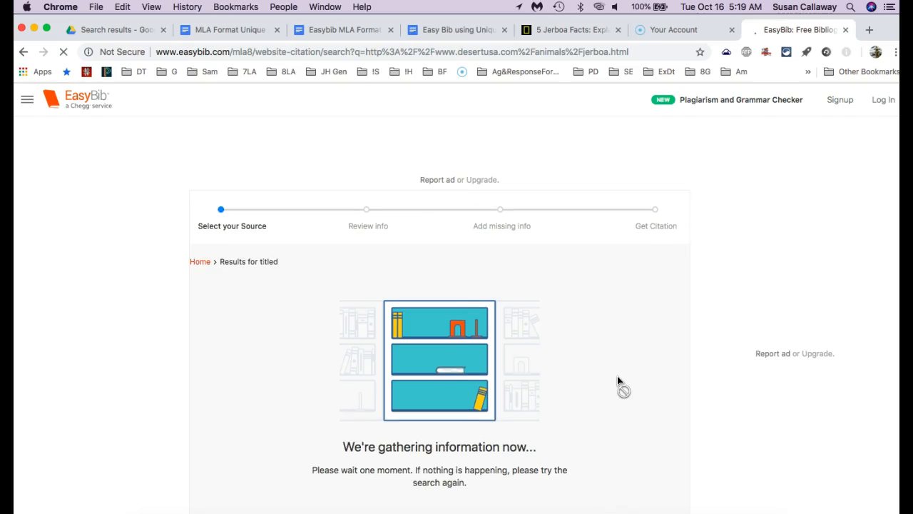
{"action": "left_click", "coordinate": [585, 361]}
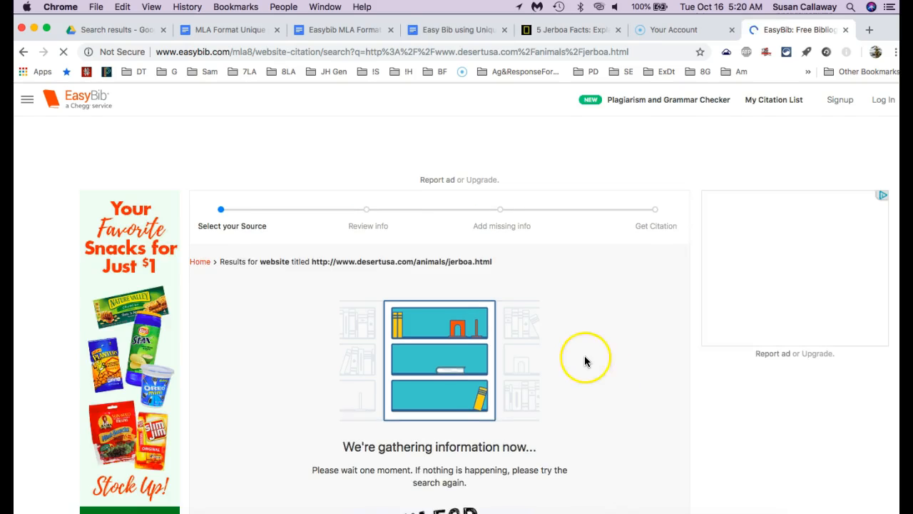
Cite the search result titled The Jerboa and continue past the source review to the form for missing information.
{"action": "scroll", "coordinate": [585, 360], "scroll_direction": "down", "scroll_amount": 10}
{"action": "scroll", "coordinate": [585, 358], "scroll_direction": "down", "scroll_amount": 2}
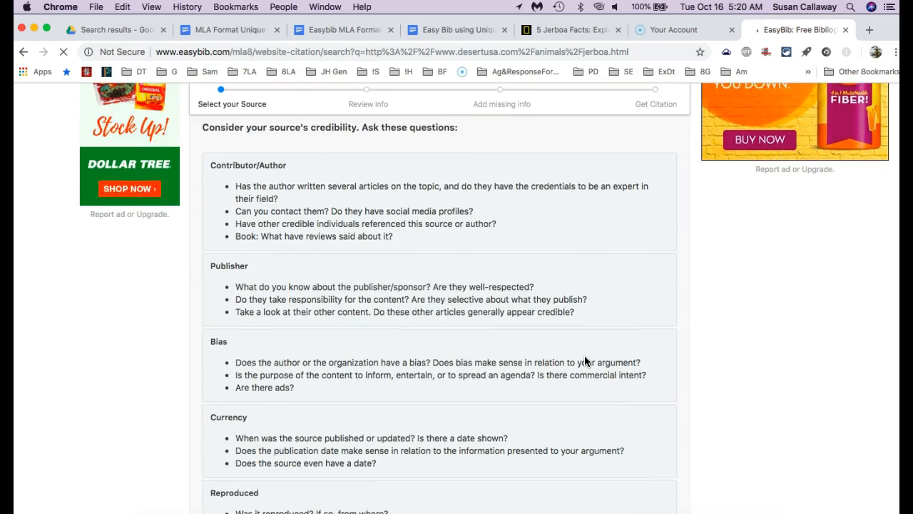
{"action": "scroll", "coordinate": [584, 358], "scroll_direction": "down", "scroll_amount": 2}
{"action": "scroll", "coordinate": [585, 361], "scroll_direction": "down", "scroll_amount": 8}
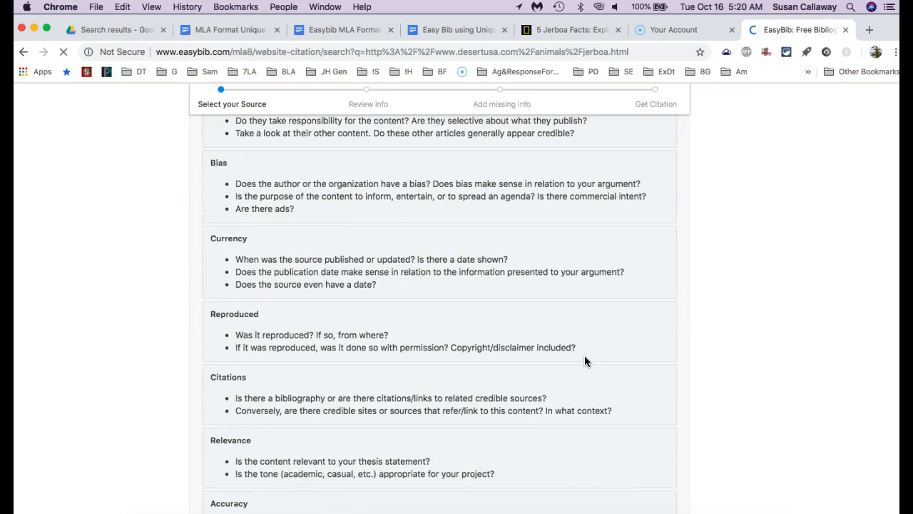
{"action": "scroll", "coordinate": [585, 360], "scroll_direction": "up", "scroll_amount": 20}
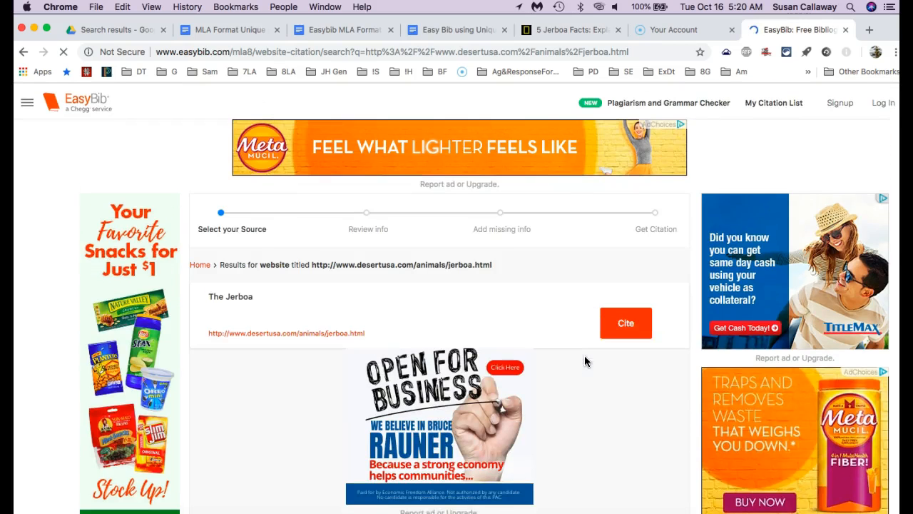
{"action": "left_click", "coordinate": [625, 322]}
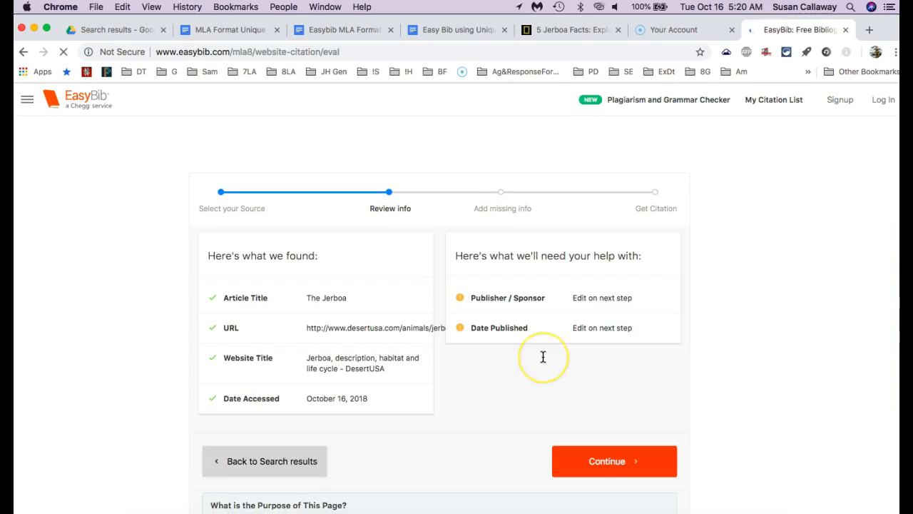
{"action": "scroll", "coordinate": [543, 357], "scroll_direction": "down", "scroll_amount": 2}
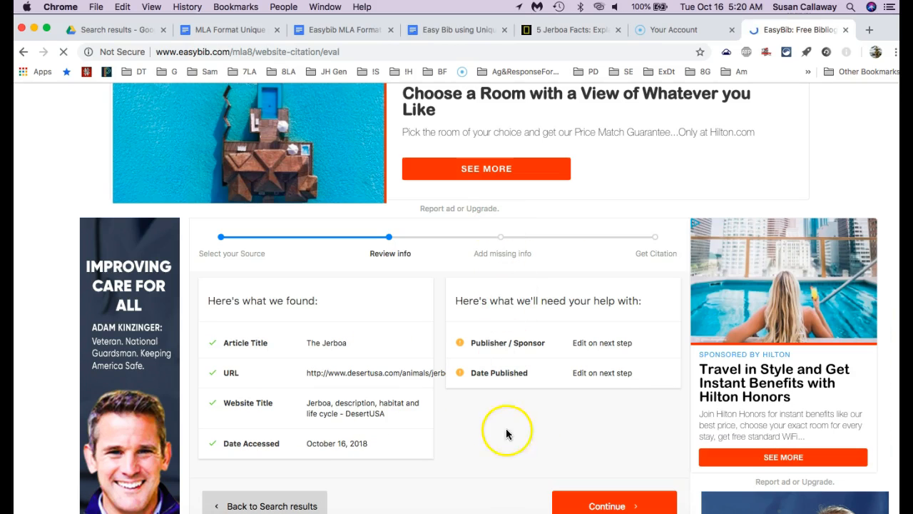
{"action": "left_click", "coordinate": [621, 503]}
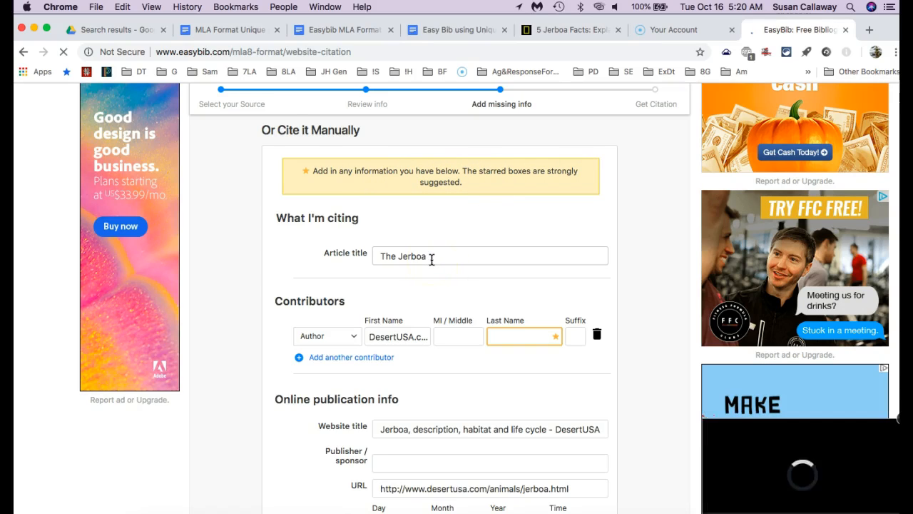
Check the contributor fields, close the National Geographic article, and open the DesertUSA jerboa page linked in the organizer's first row.
{"action": "left_click", "coordinate": [398, 336]}
{"action": "left_click", "coordinate": [525, 335]}
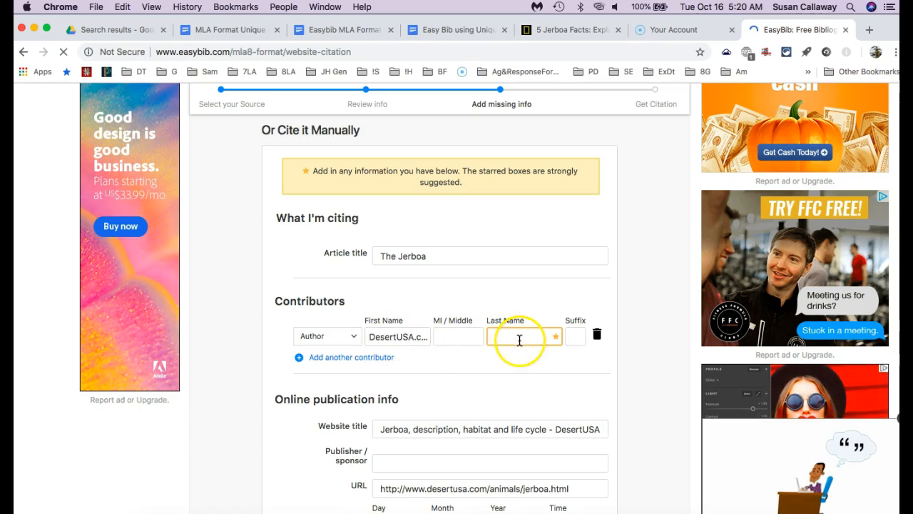
{"action": "left_click", "coordinate": [554, 30]}
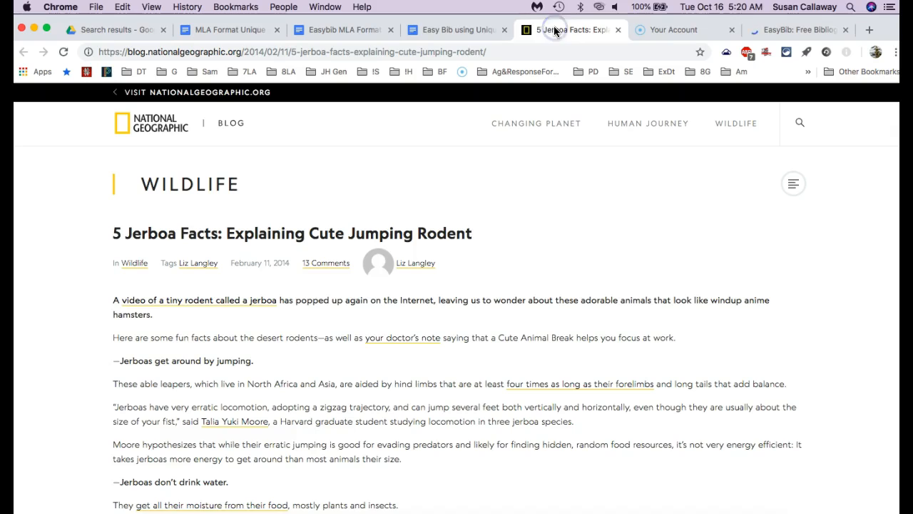
{"action": "left_click", "coordinate": [618, 30]}
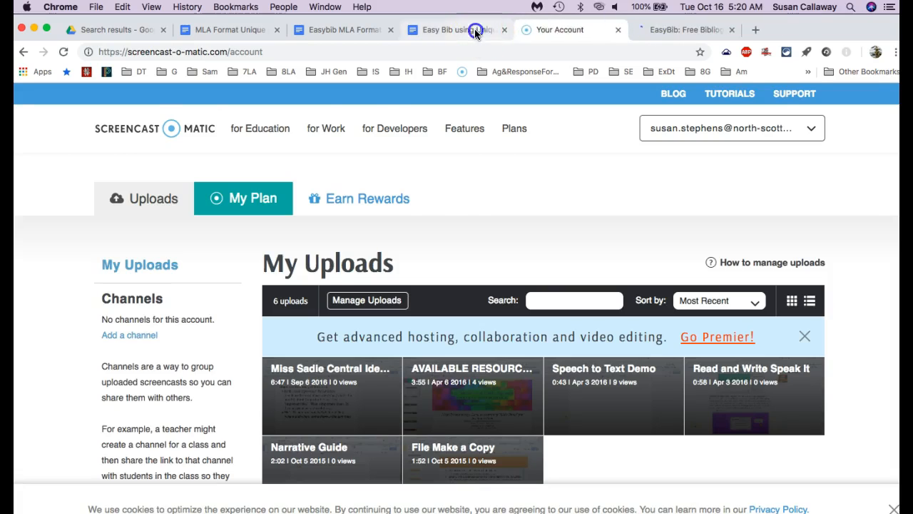
{"action": "left_click", "coordinate": [475, 28]}
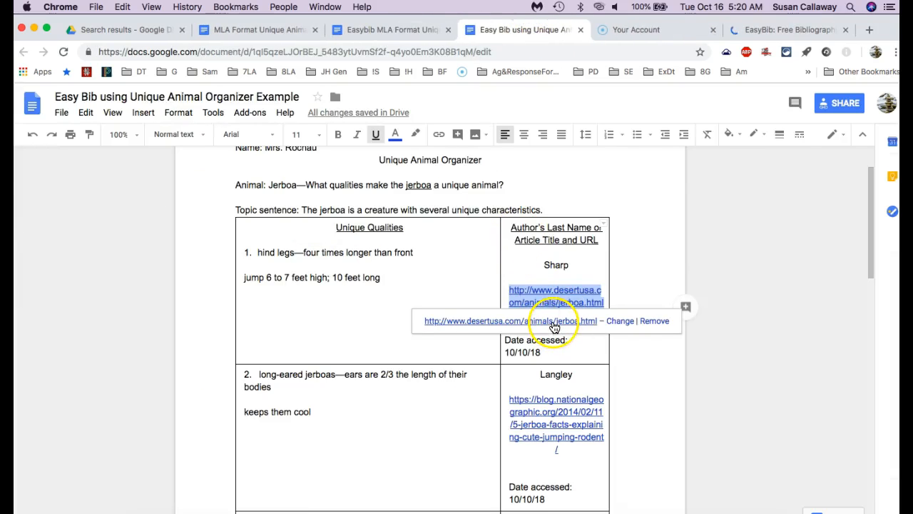
{"action": "left_click", "coordinate": [554, 321]}
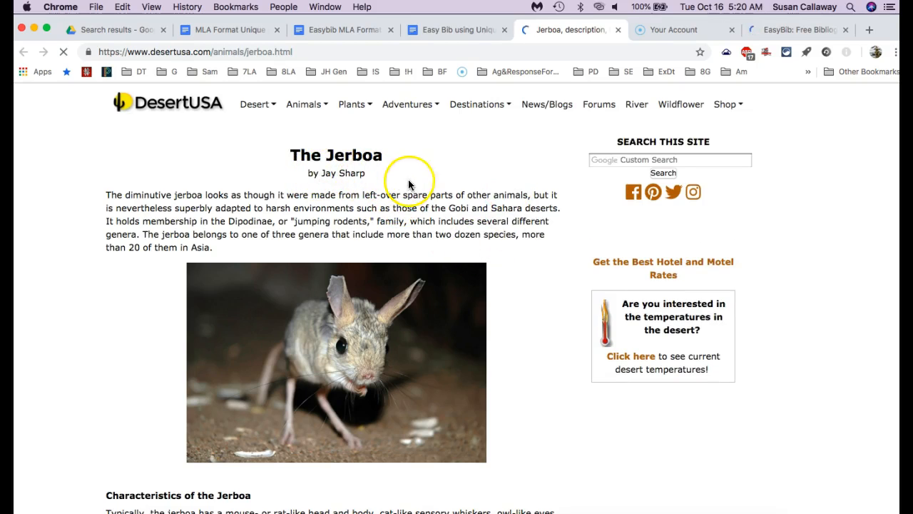
Replace the contributor's first name and fill in the last name with those of the DesertUSA article's author.
{"action": "left_click", "coordinate": [780, 28]}
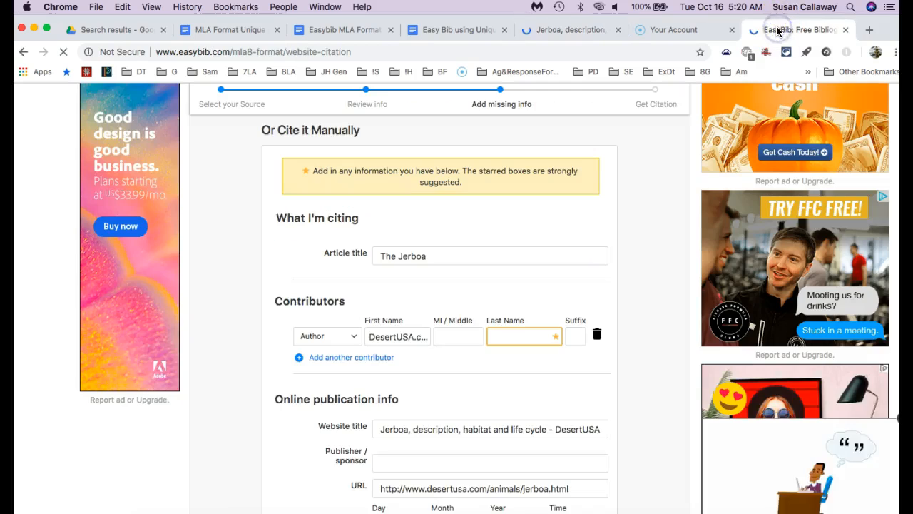
{"action": "left_click", "coordinate": [391, 335]}
{"action": "left_click_drag", "start_coordinate": [370, 335], "coordinate": [480, 335]}
{"action": "key", "text": "BackSpace"}
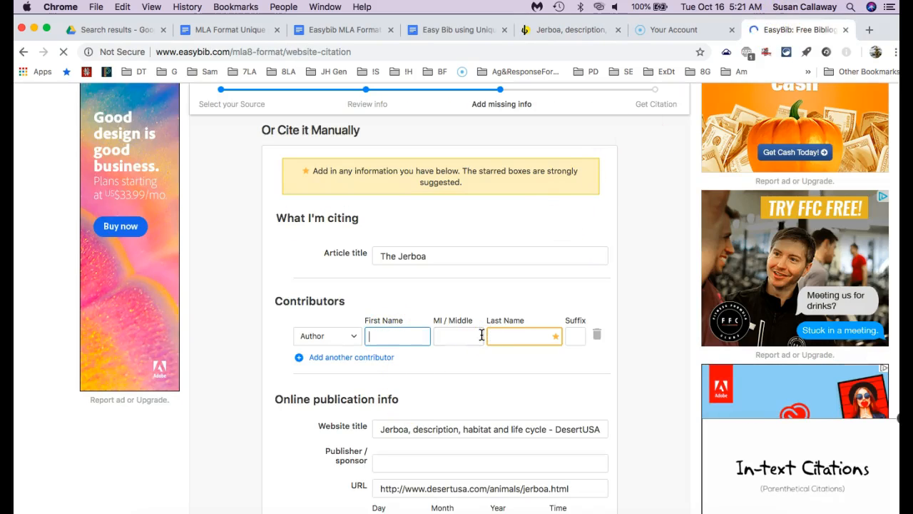
{"action": "type", "text": "Jay"}
{"action": "left_click", "coordinate": [526, 335]}
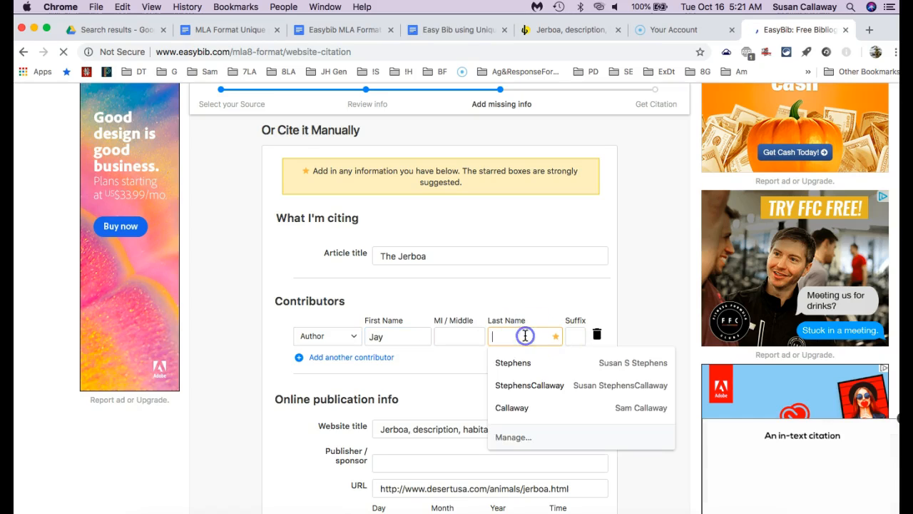
{"action": "type", "text": "Sharp"}
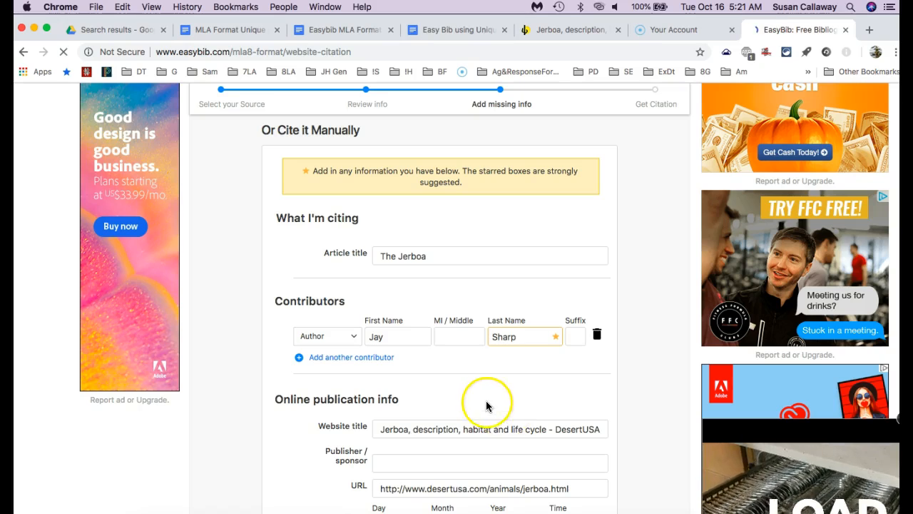
Check the DesertUSA page for its publisher and enter Desert USA as the citation's publisher / sponsor.
{"action": "scroll", "coordinate": [486, 405], "scroll_direction": "down", "scroll_amount": 3}
{"action": "left_click", "coordinate": [404, 342]}
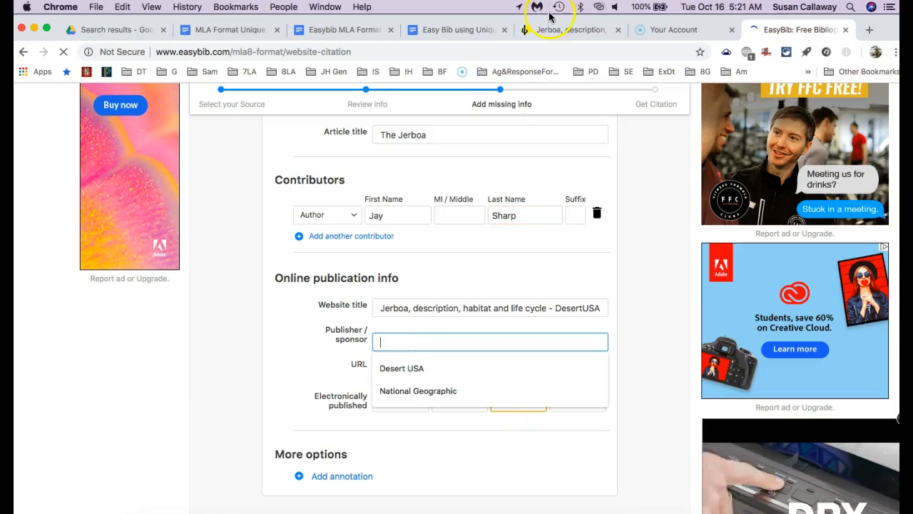
{"action": "left_click", "coordinate": [553, 29]}
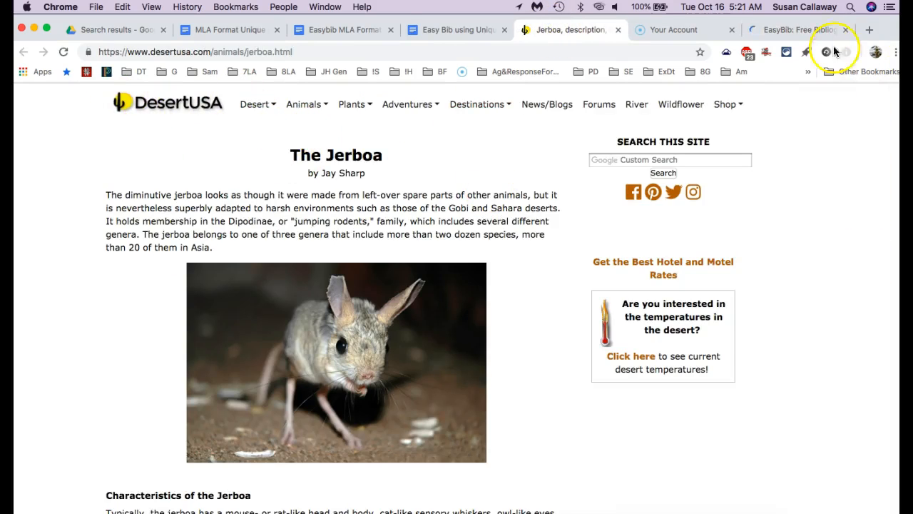
{"action": "left_click", "coordinate": [790, 29]}
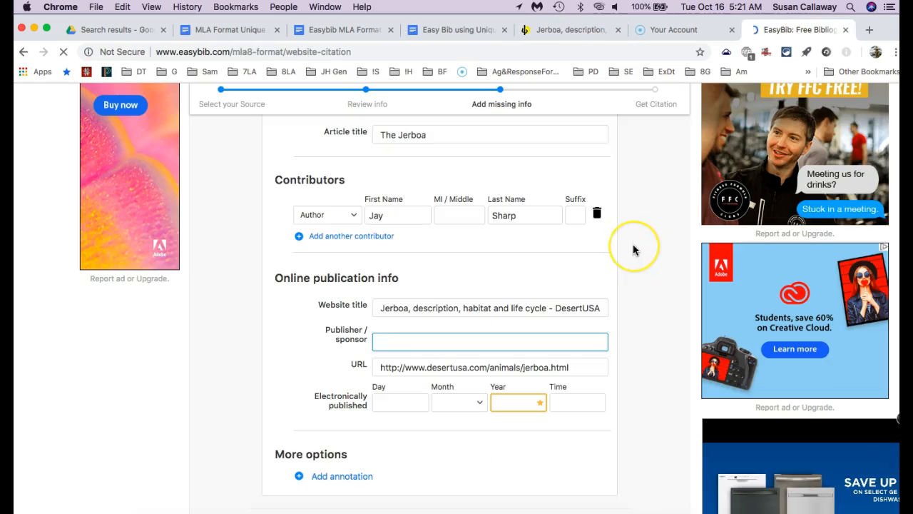
{"action": "type", "text": "Desert USA"}
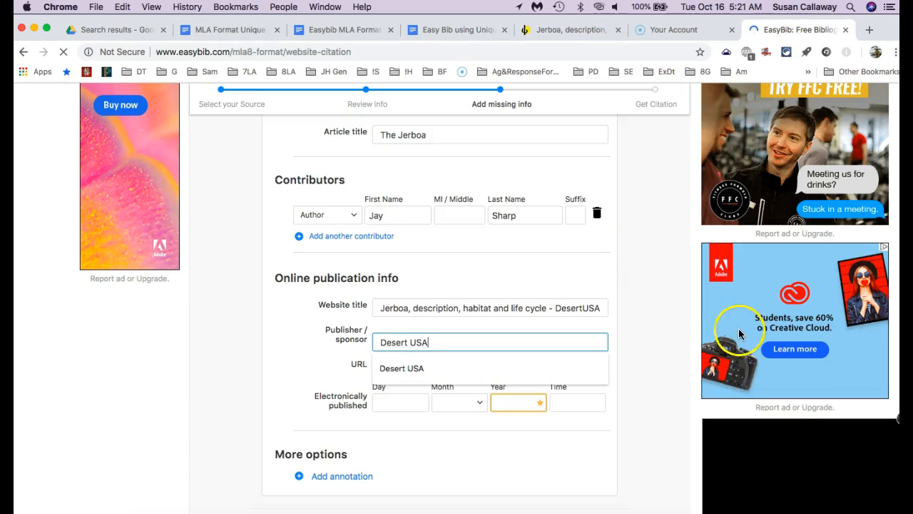
{"action": "left_click", "coordinate": [592, 450]}
Check the DesertUSA jerboa article down to its footer for a publication date to use in the citation.
{"action": "scroll", "coordinate": [500, 274], "scroll_direction": "up", "scroll_amount": 2}
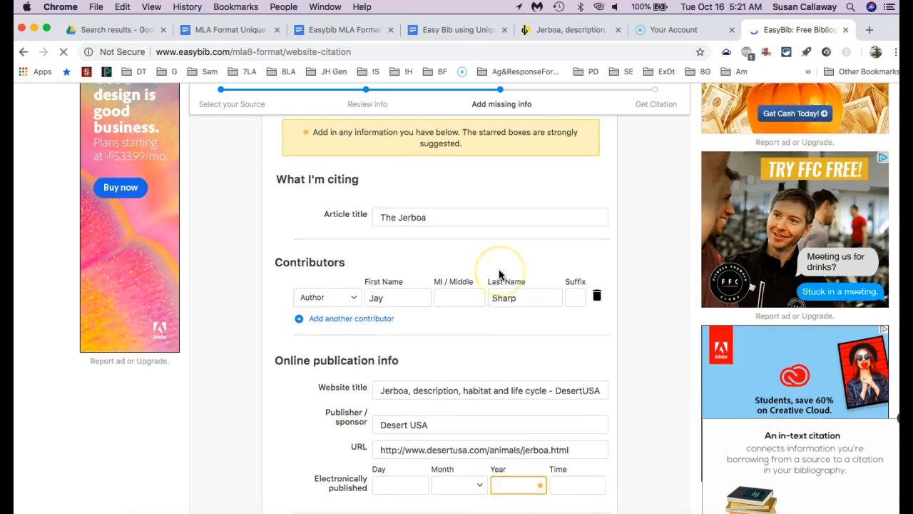
{"action": "scroll", "coordinate": [498, 271], "scroll_direction": "down", "scroll_amount": 4}
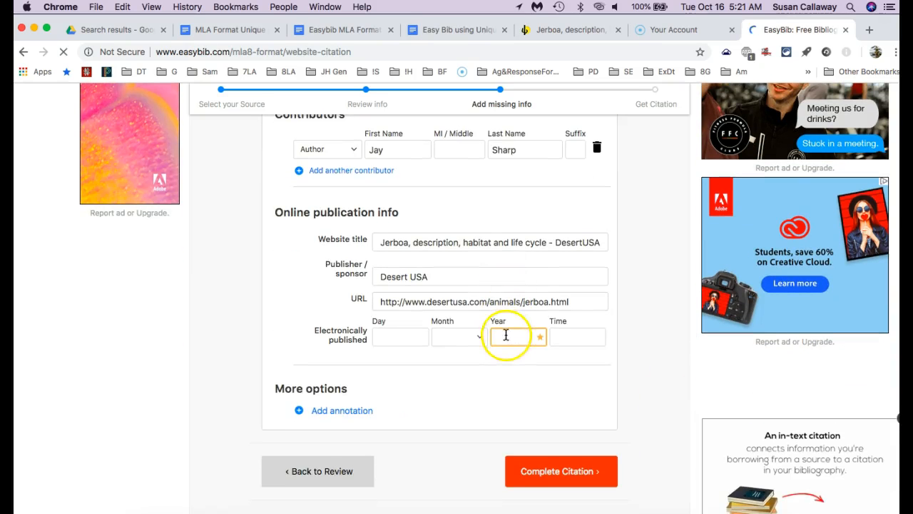
{"action": "left_click", "coordinate": [658, 29]}
{"action": "left_click", "coordinate": [590, 29]}
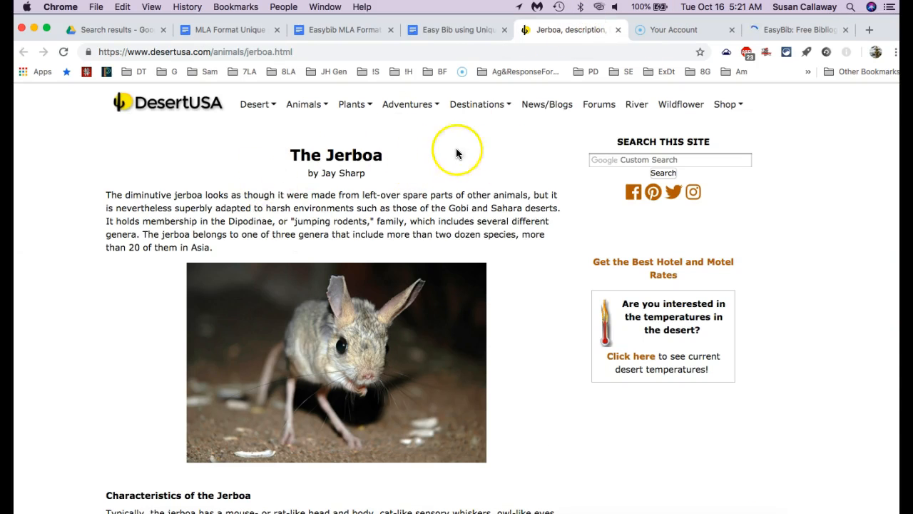
{"action": "left_click", "coordinate": [332, 118]}
{"action": "scroll", "coordinate": [538, 398], "scroll_direction": "down", "scroll_amount": 10}
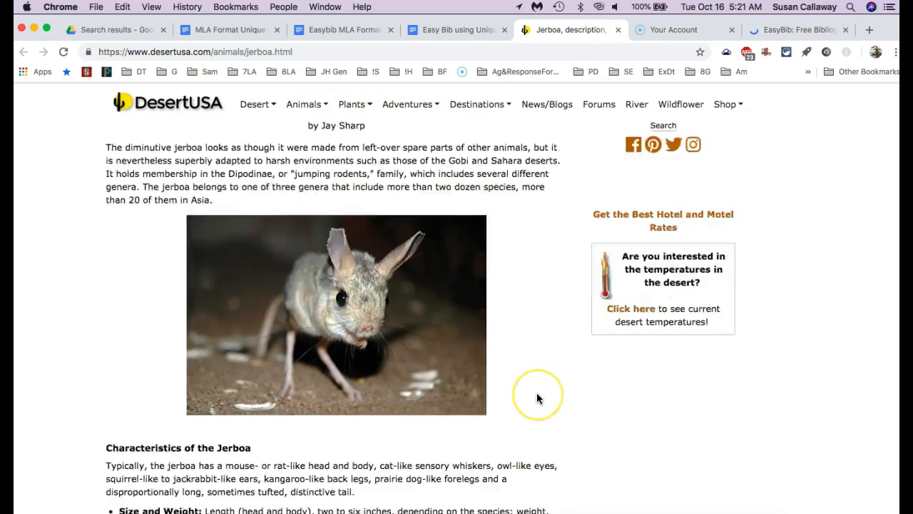
{"action": "scroll", "coordinate": [538, 398], "scroll_direction": "down", "scroll_amount": 15}
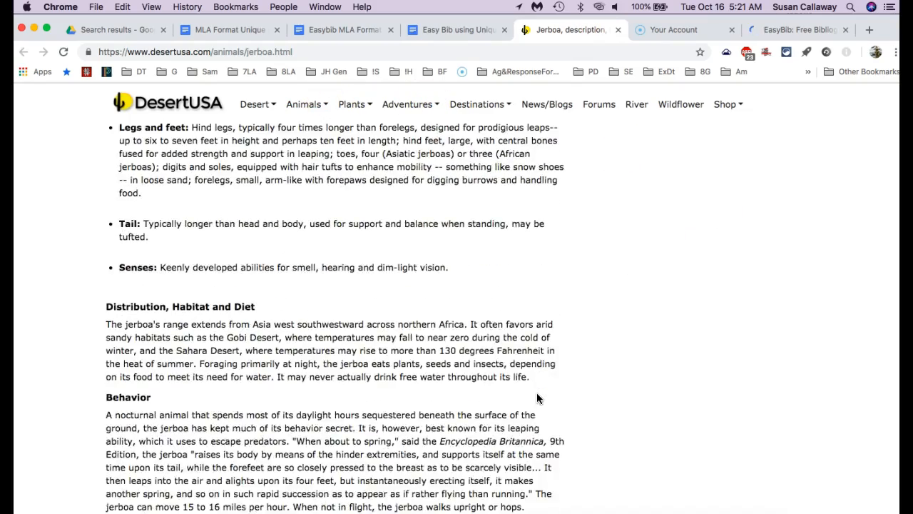
{"action": "scroll", "coordinate": [538, 398], "scroll_direction": "down", "scroll_amount": 15}
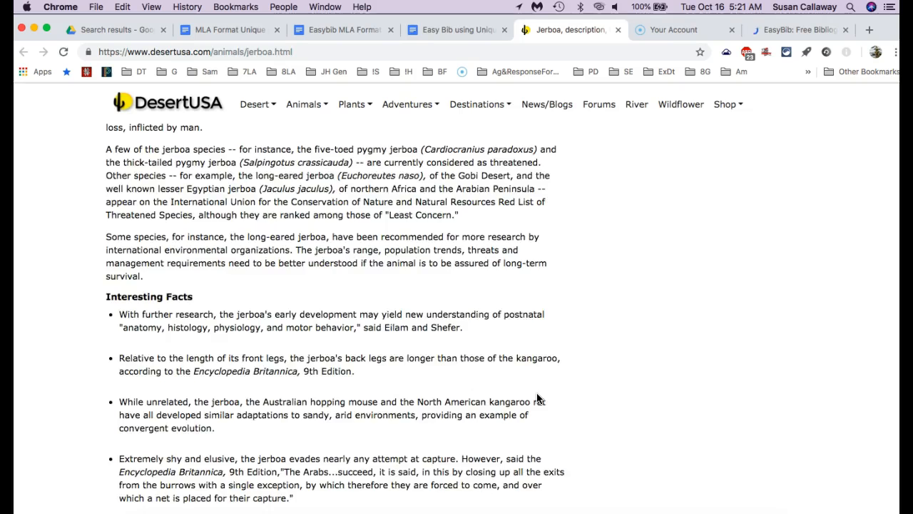
{"action": "scroll", "coordinate": [538, 398], "scroll_direction": "down", "scroll_amount": 5}
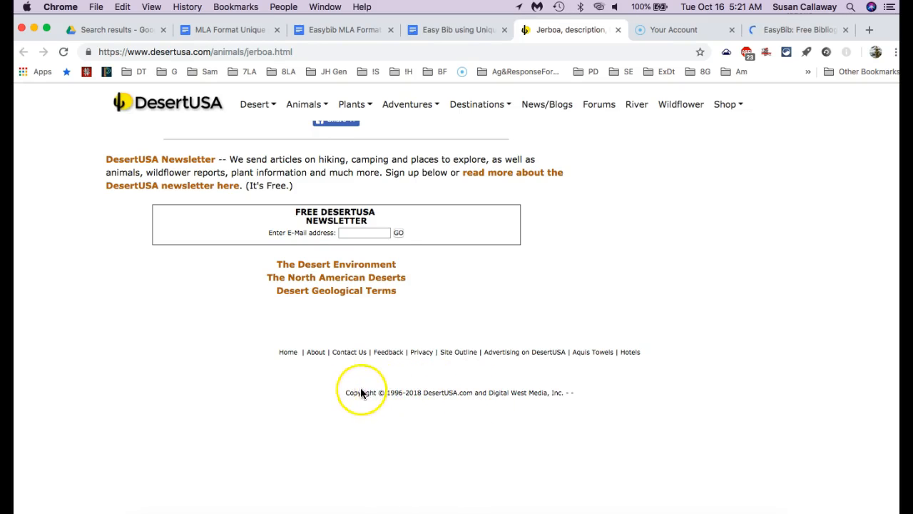
{"action": "scroll", "coordinate": [555, 349], "scroll_direction": "up", "scroll_amount": 20}
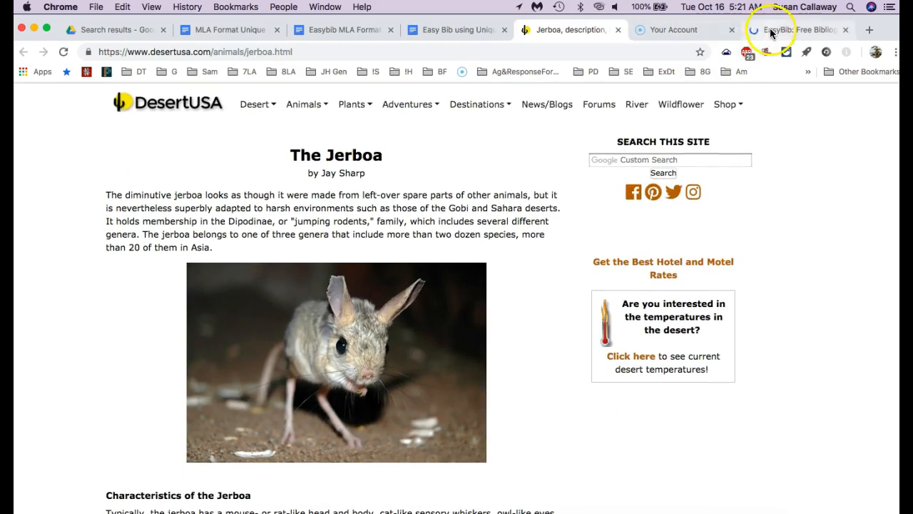
Complete the DesertUSA citation with the electronic publication date left blank, and review the entries in the citation list.
{"action": "left_click", "coordinate": [771, 31]}
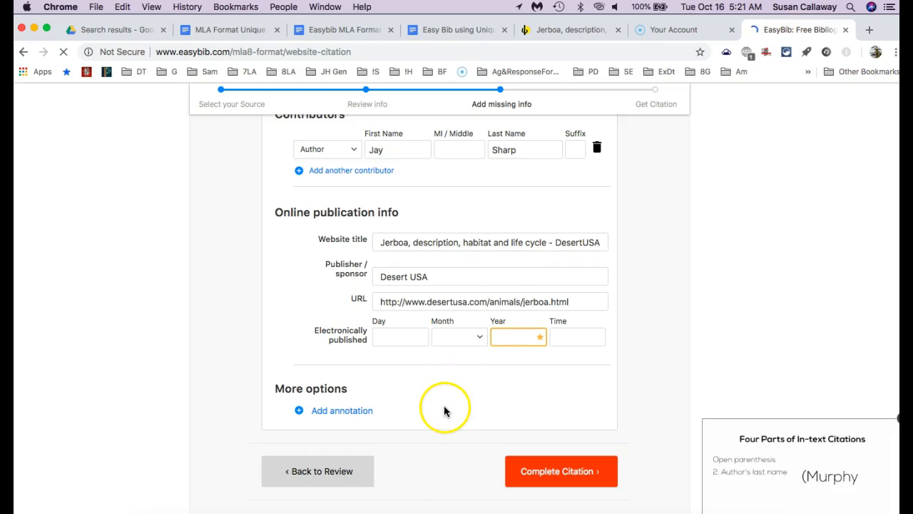
{"action": "left_click", "coordinate": [546, 470]}
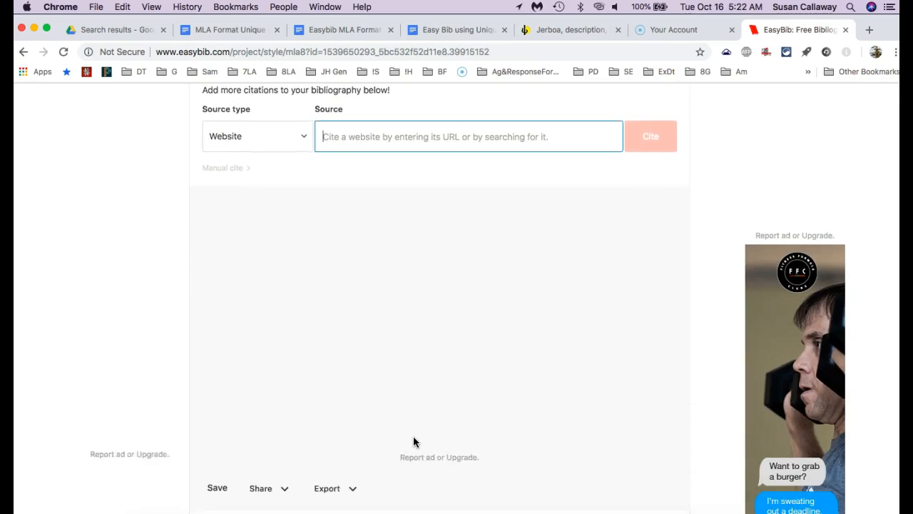
{"action": "scroll", "coordinate": [413, 442], "scroll_direction": "down", "scroll_amount": 5}
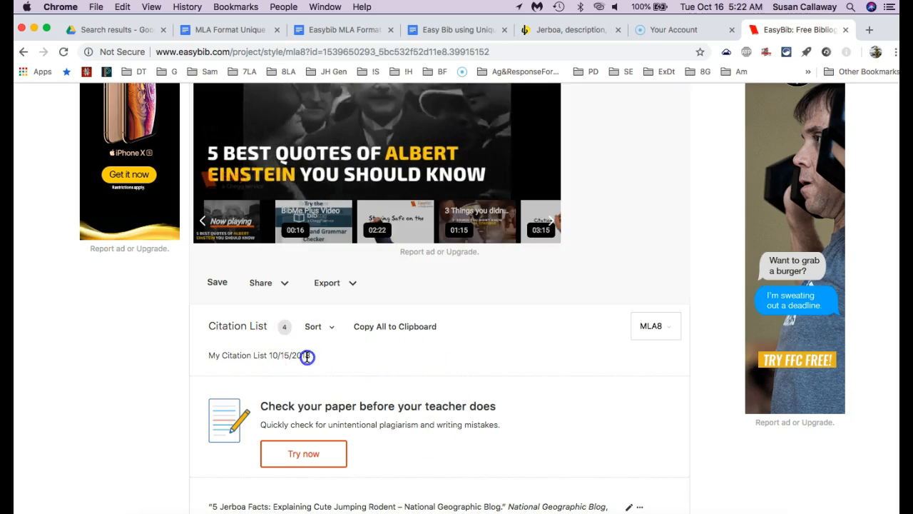
{"action": "scroll", "coordinate": [426, 367], "scroll_direction": "down", "scroll_amount": 3}
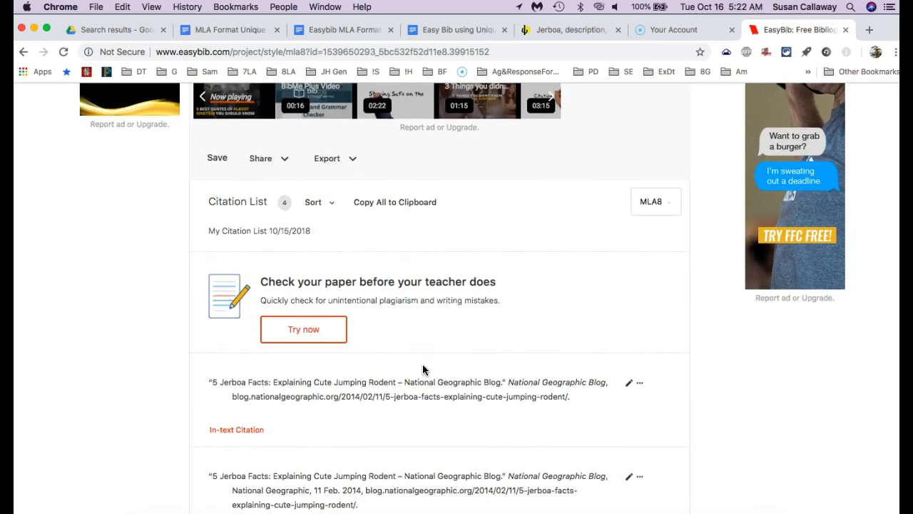
{"action": "scroll", "coordinate": [422, 369], "scroll_direction": "down", "scroll_amount": 3}
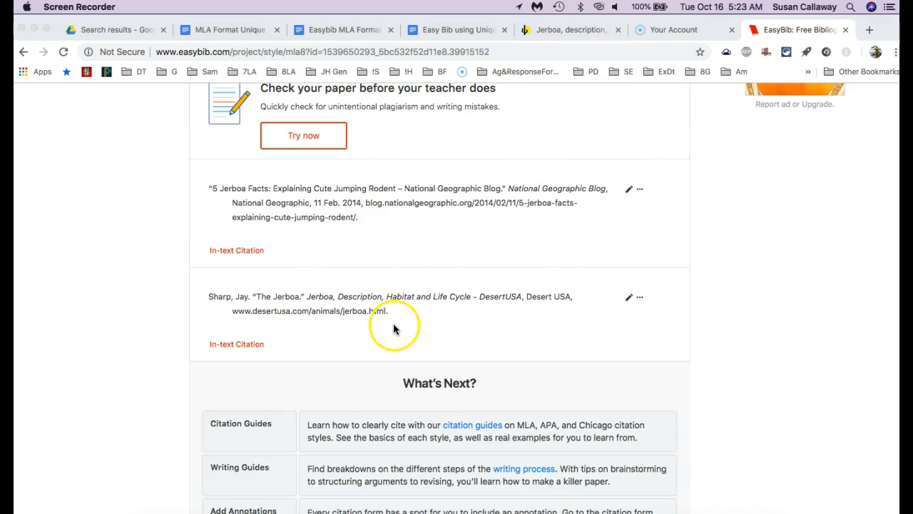
Export the citation list to Google Docs and open the uploaded bibliography document.
{"action": "scroll", "coordinate": [394, 329], "scroll_direction": "up", "scroll_amount": 2}
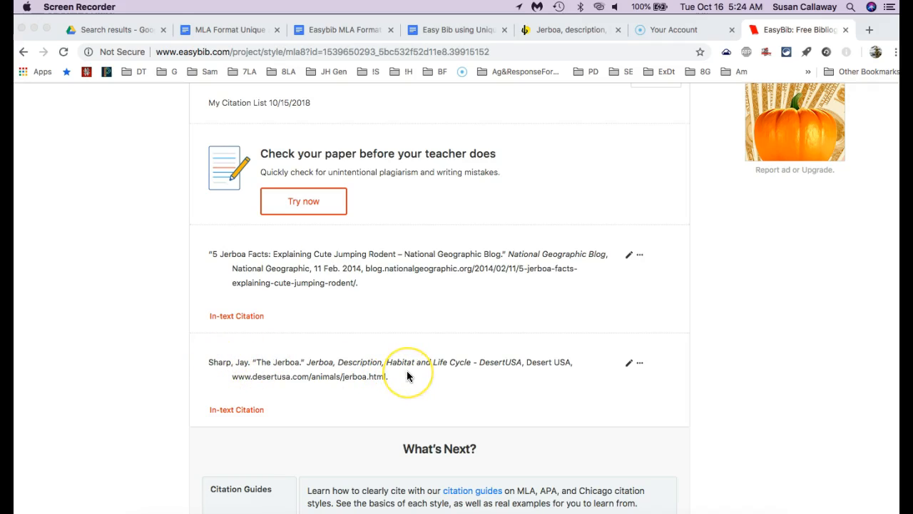
{"action": "scroll", "coordinate": [407, 371], "scroll_direction": "up", "scroll_amount": 10}
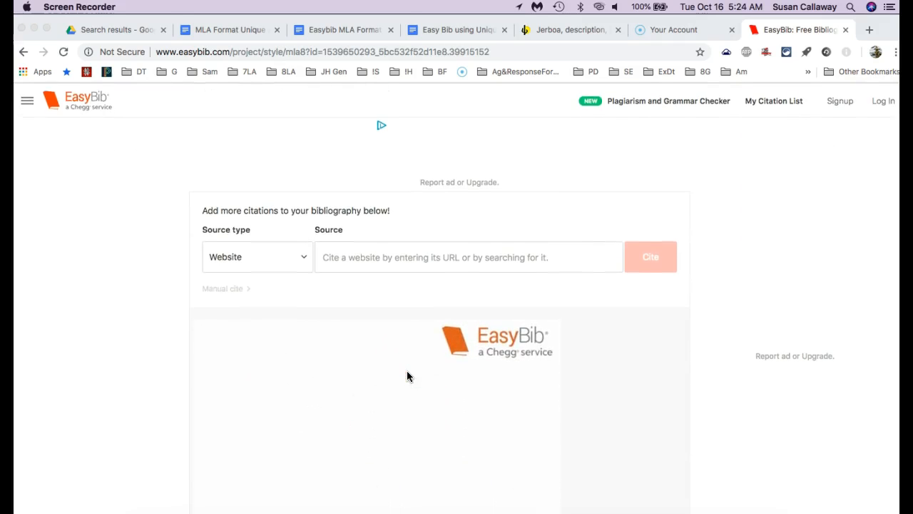
{"action": "scroll", "coordinate": [407, 371], "scroll_direction": "down", "scroll_amount": 5}
{"action": "scroll", "coordinate": [407, 376], "scroll_direction": "down", "scroll_amount": 2}
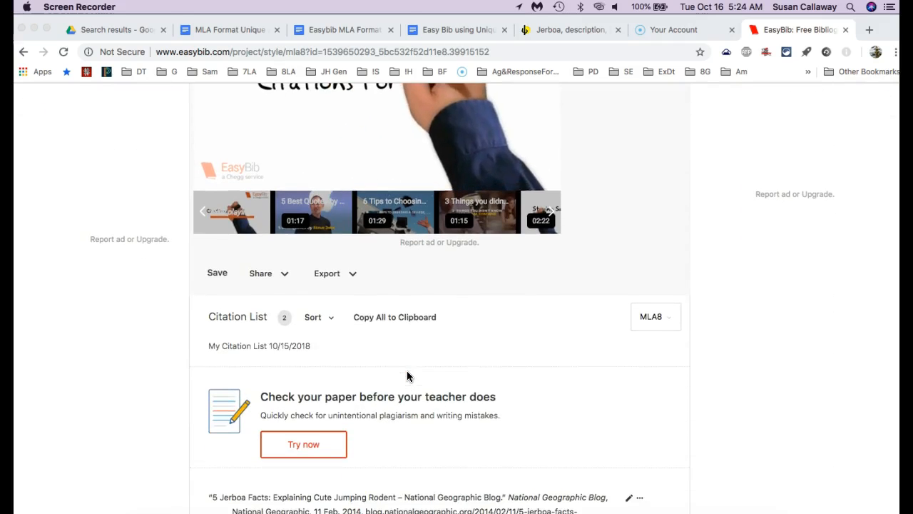
{"action": "left_click", "coordinate": [333, 278]}
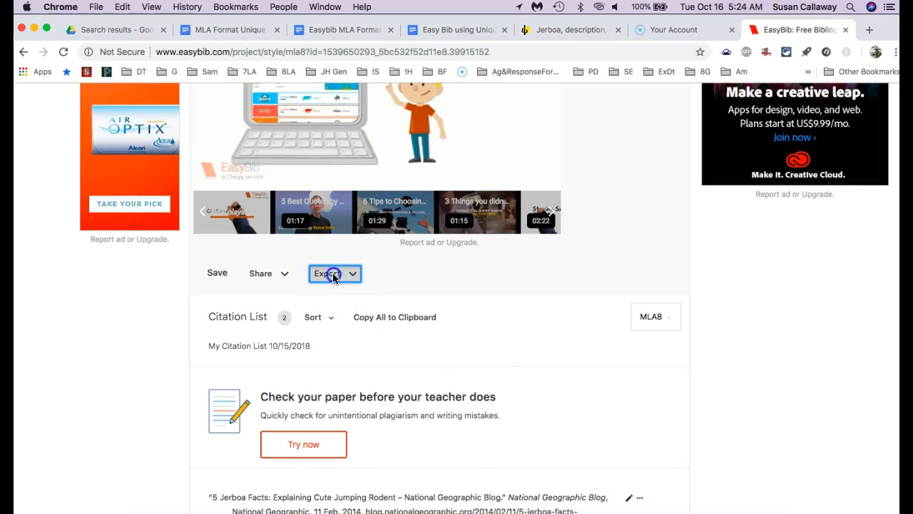
{"action": "left_click", "coordinate": [368, 331]}
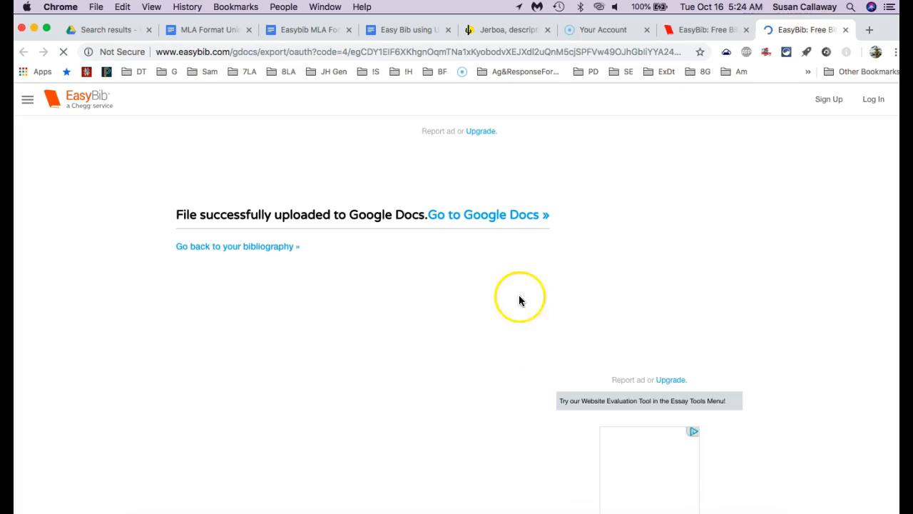
{"action": "left_click", "coordinate": [483, 216]}
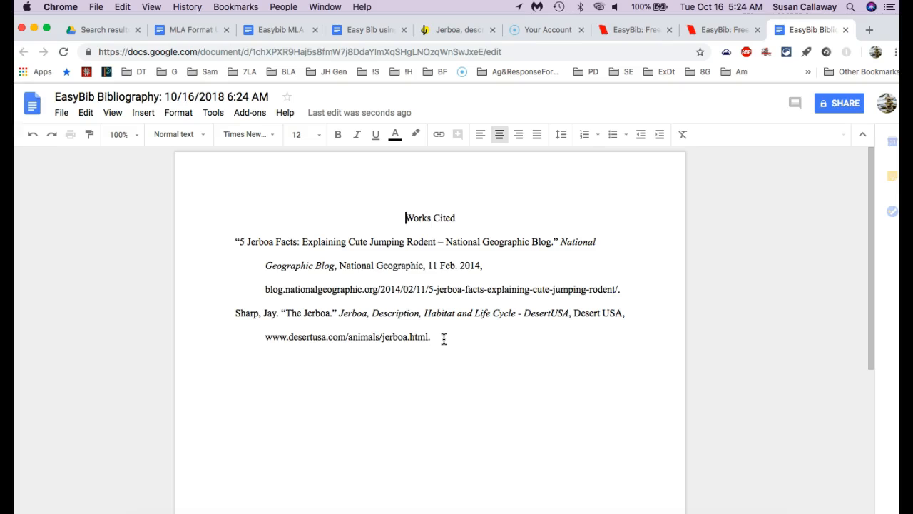
Copy the entire Works Cited content and paste it after the paragraph in the Easybib MLA Format Unique Animal Example document.
{"action": "key", "text": "super+a"}
{"action": "key", "text": "super+c"}
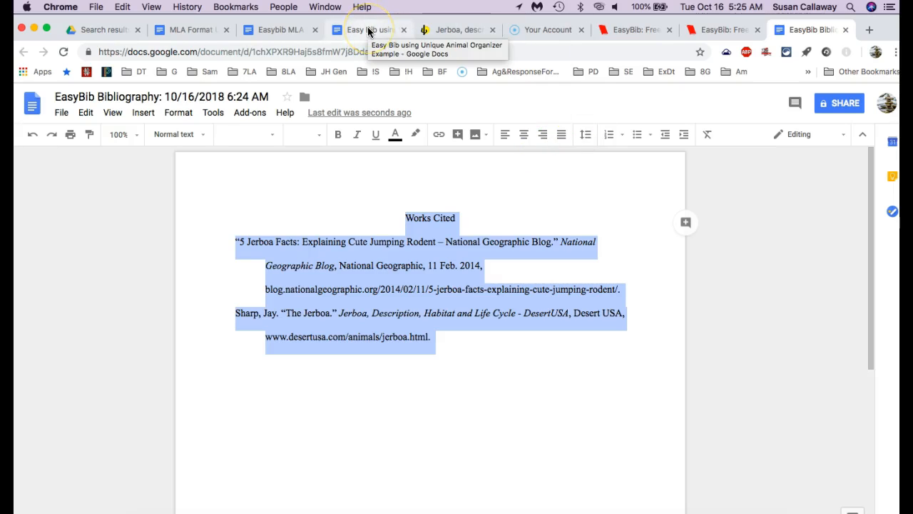
{"action": "left_click", "coordinate": [281, 29]}
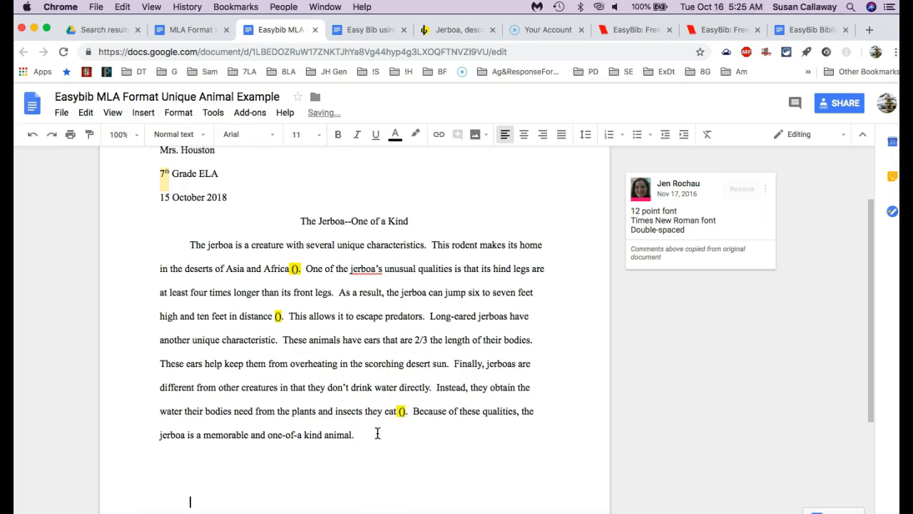
{"action": "scroll", "coordinate": [378, 433], "scroll_direction": "down", "scroll_amount": 3}
{"action": "scroll", "coordinate": [377, 433], "scroll_direction": "down", "scroll_amount": 5}
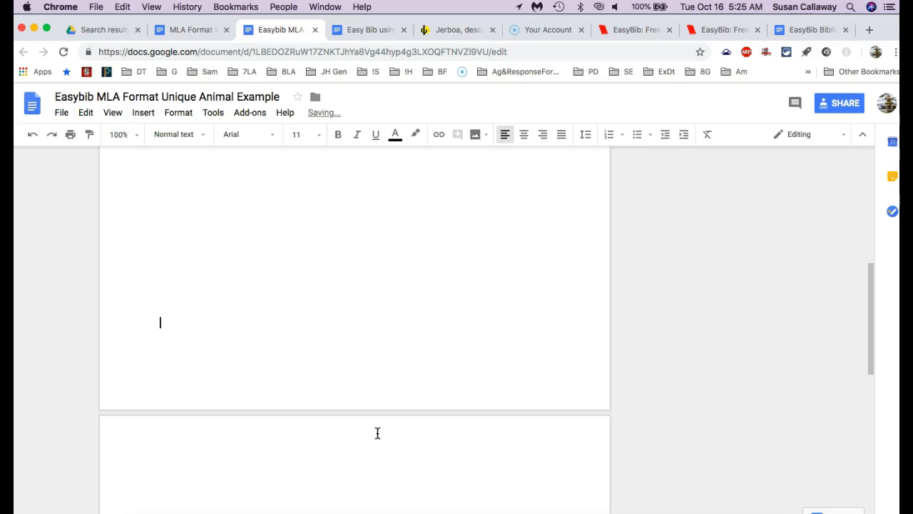
{"action": "key", "text": "super+v"}
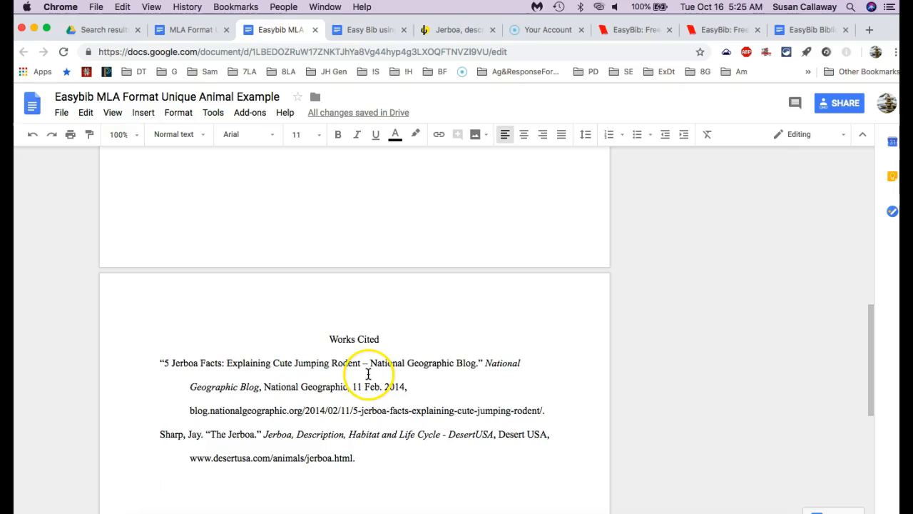
{"action": "left_click", "coordinate": [483, 362]}
{"action": "left_click_drag", "start_coordinate": [483, 363], "coordinate": [160, 358]}
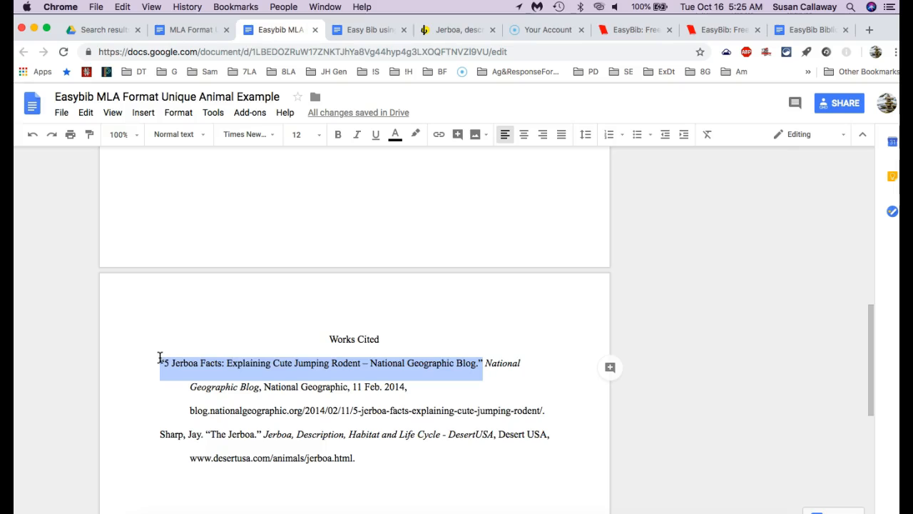
{"action": "left_click", "coordinate": [432, 331]}
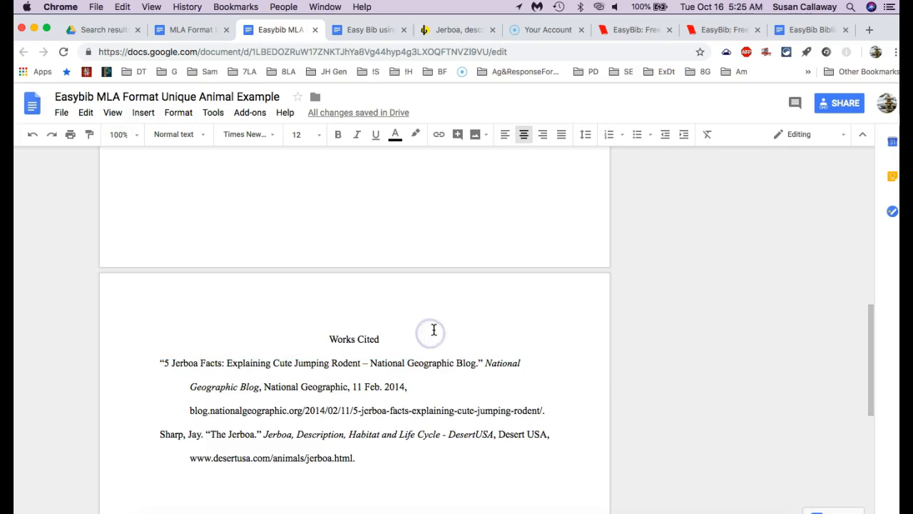
{"action": "left_click", "coordinate": [104, 512]}
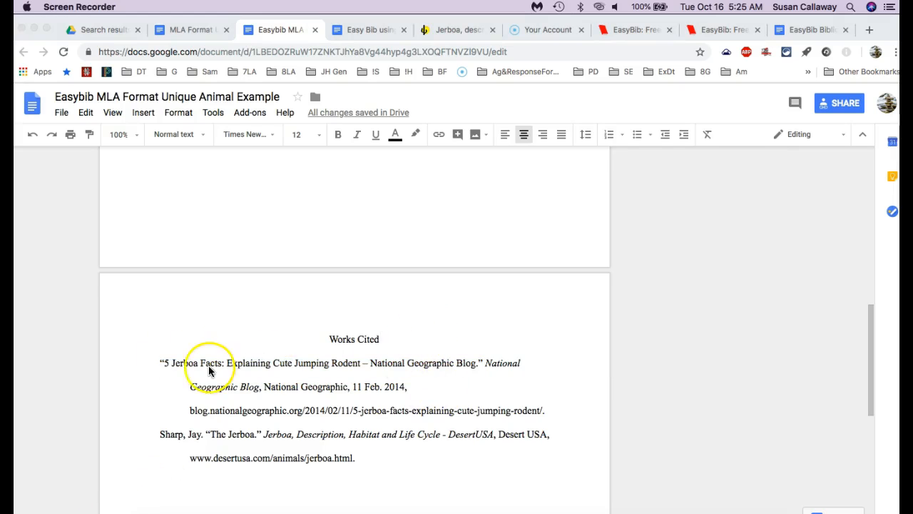
Copy the quoted National Geographic article title from Works Cited into the parentheses after "Asia and Africa", removing the period before the closing quotation mark.
{"action": "left_click", "coordinate": [482, 362]}
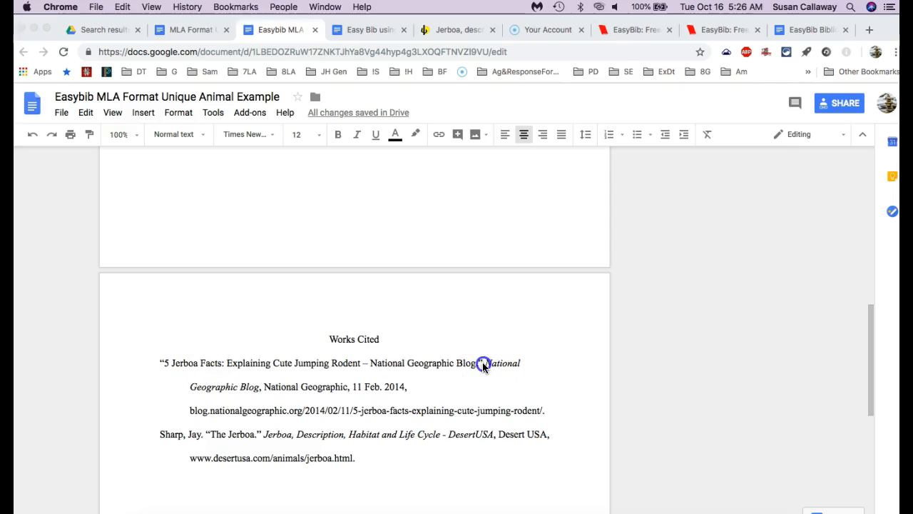
{"action": "left_click_drag", "start_coordinate": [478, 363], "coordinate": [160, 361]}
{"action": "key", "text": "super+c"}
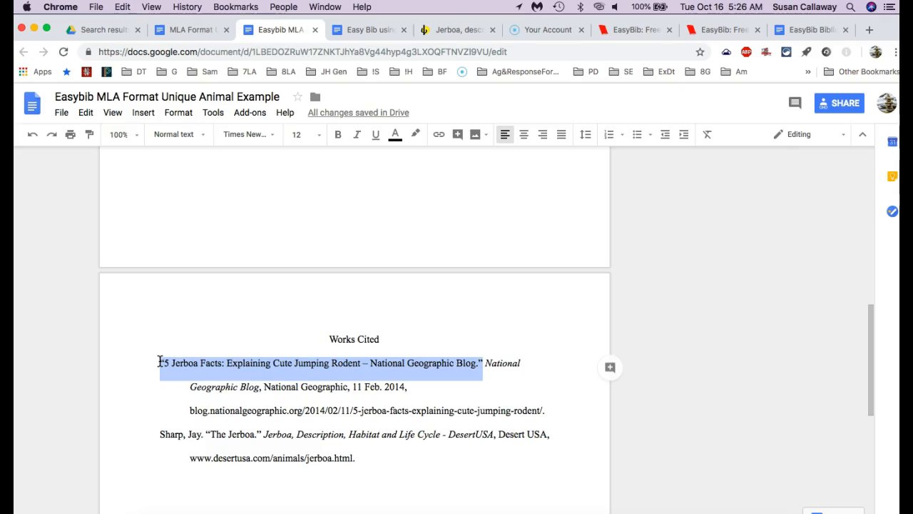
{"action": "left_click", "coordinate": [431, 244]}
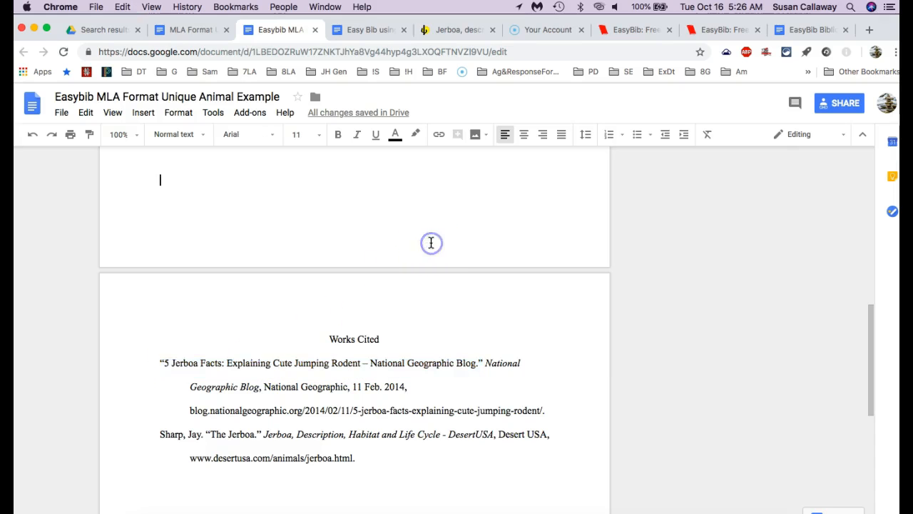
{"action": "scroll", "coordinate": [431, 243], "scroll_direction": "up", "scroll_amount": 15}
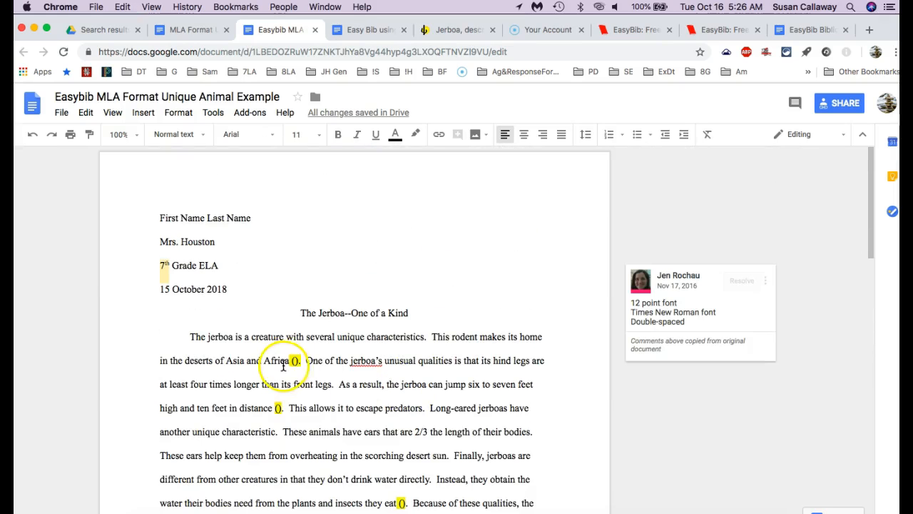
{"action": "left_click", "coordinate": [296, 361]}
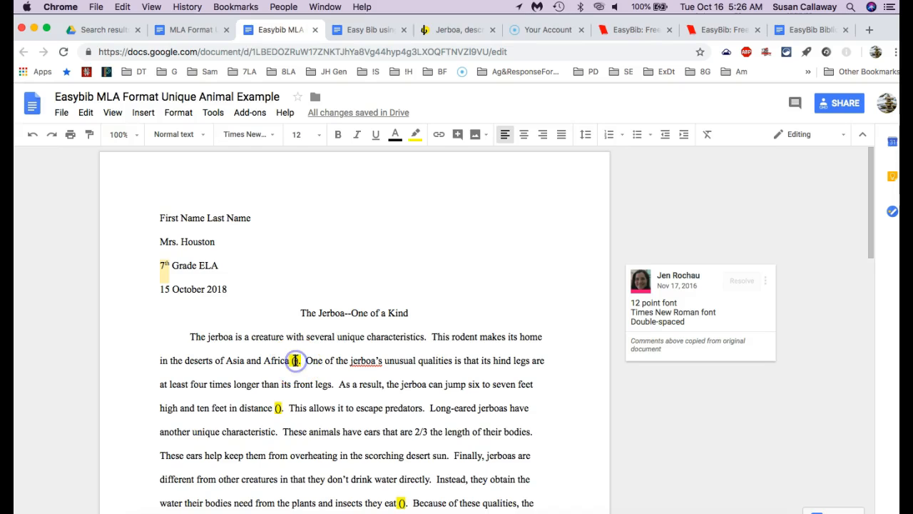
{"action": "key", "text": "super+v"}
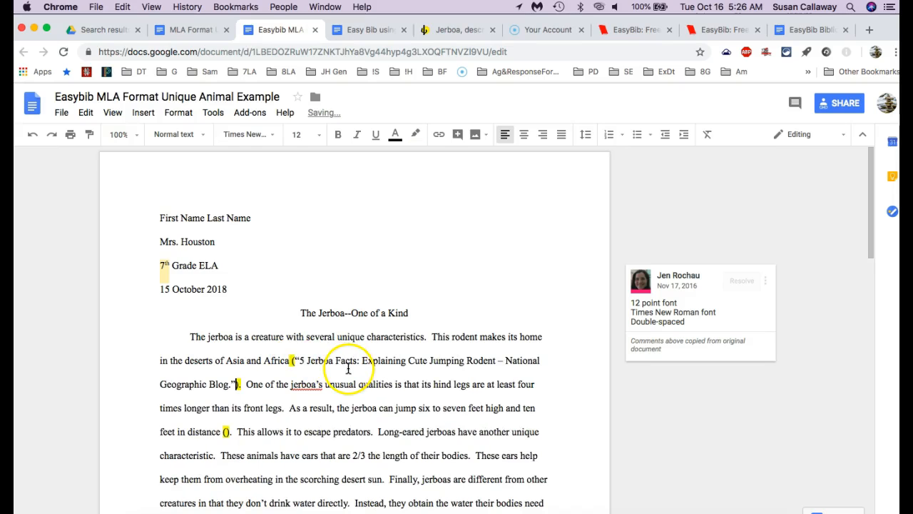
{"action": "left_click", "coordinate": [231, 385]}
{"action": "key", "text": "BackSpace"}
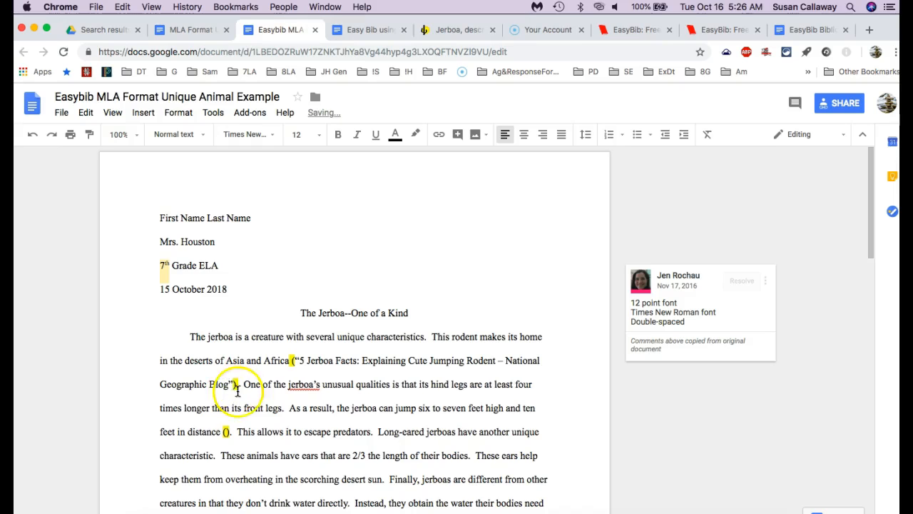
Insert the same quoted National Geographic title in the parentheses after "insects they eat", without the period before the closing quotation mark.
{"action": "scroll", "coordinate": [348, 394], "scroll_direction": "down", "scroll_amount": 2}
{"action": "scroll", "coordinate": [348, 394], "scroll_direction": "down", "scroll_amount": 1}
{"action": "left_click", "coordinate": [307, 419]}
{"action": "type", "text": "\"5 Jerboa Facts: Explaining Cute Jumping Rodent – National Geographic Blog\""}
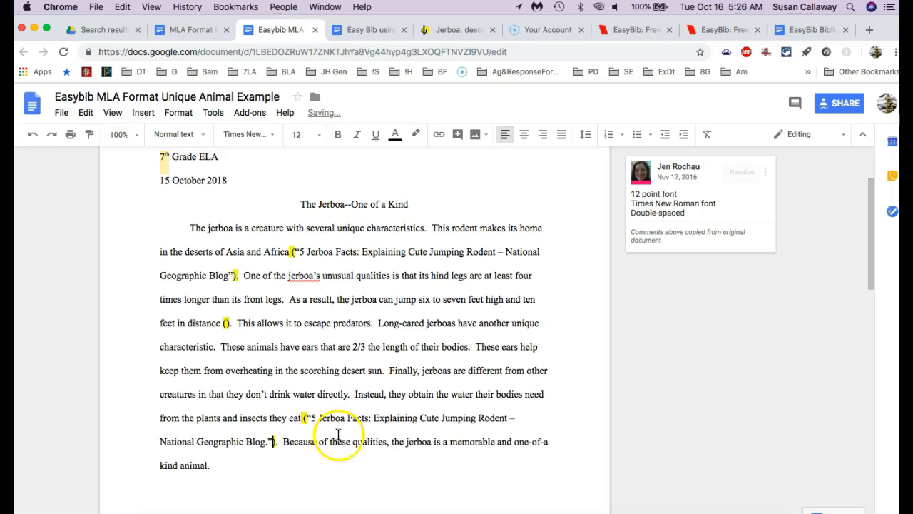
{"action": "left_click", "coordinate": [269, 441]}
{"action": "key", "text": "BackSpace"}
{"action": "type", "text": "\""}
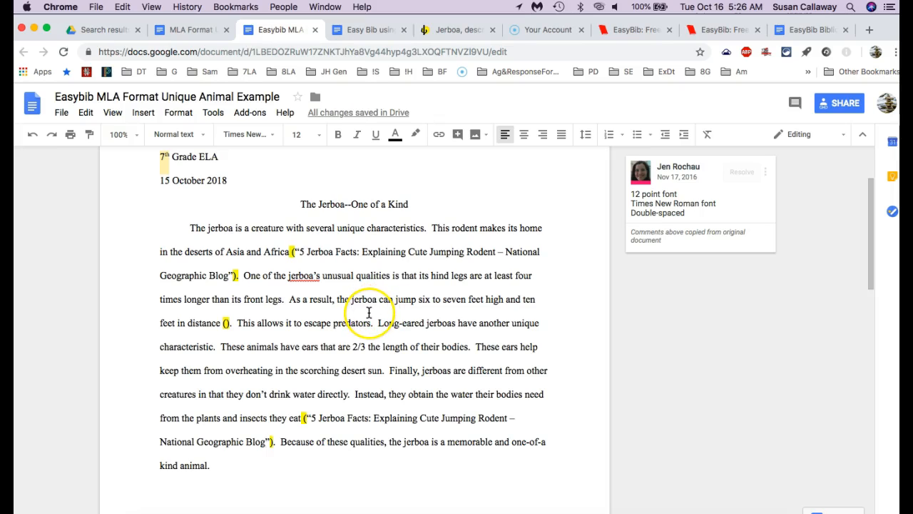
Copy the author's last name from the DesertUSA entry in Works Cited into the empty parentheses after "ten feet in distance".
{"action": "left_click", "coordinate": [227, 322]}
{"action": "scroll", "coordinate": [310, 323], "scroll_direction": "down", "scroll_amount": 10}
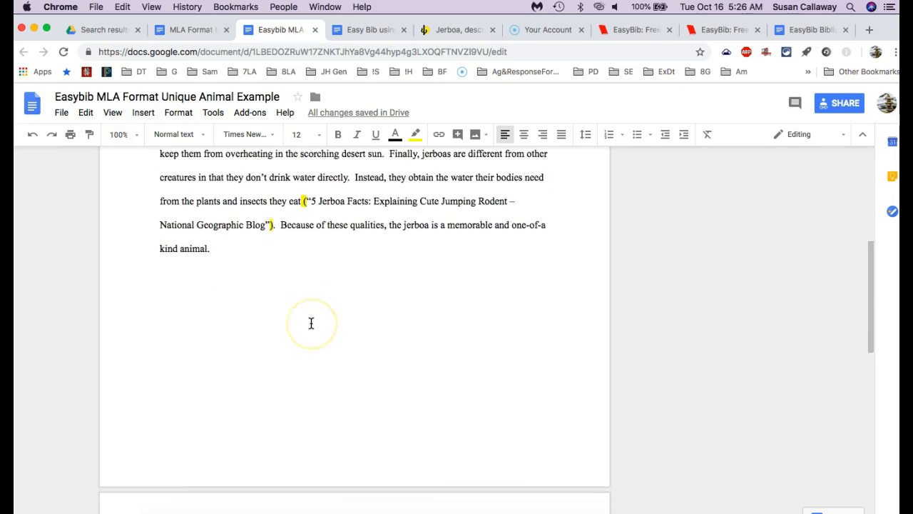
{"action": "scroll", "coordinate": [311, 323], "scroll_direction": "down", "scroll_amount": 3}
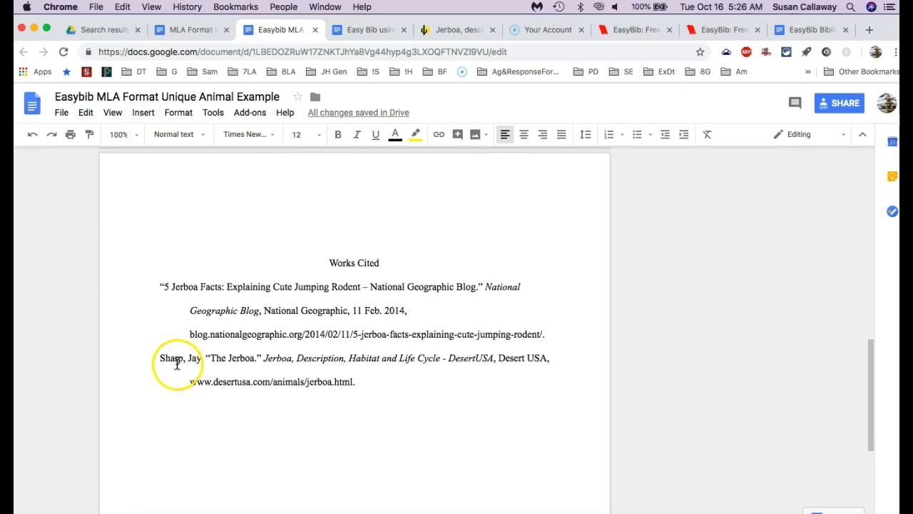
{"action": "left_click_drag", "start_coordinate": [183, 358], "coordinate": [162, 357]}
{"action": "key", "text": "super+c"}
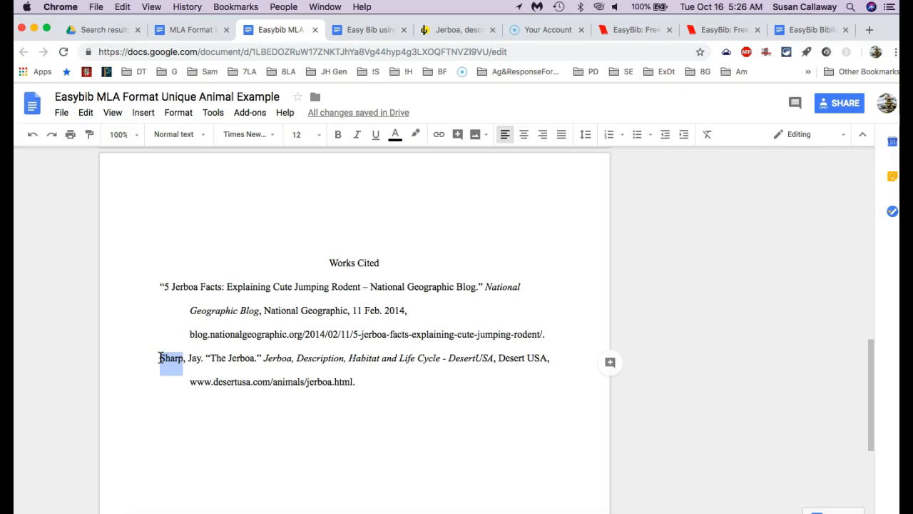
{"action": "left_click", "coordinate": [336, 293]}
{"action": "scroll", "coordinate": [336, 294], "scroll_direction": "up", "scroll_amount": 6}
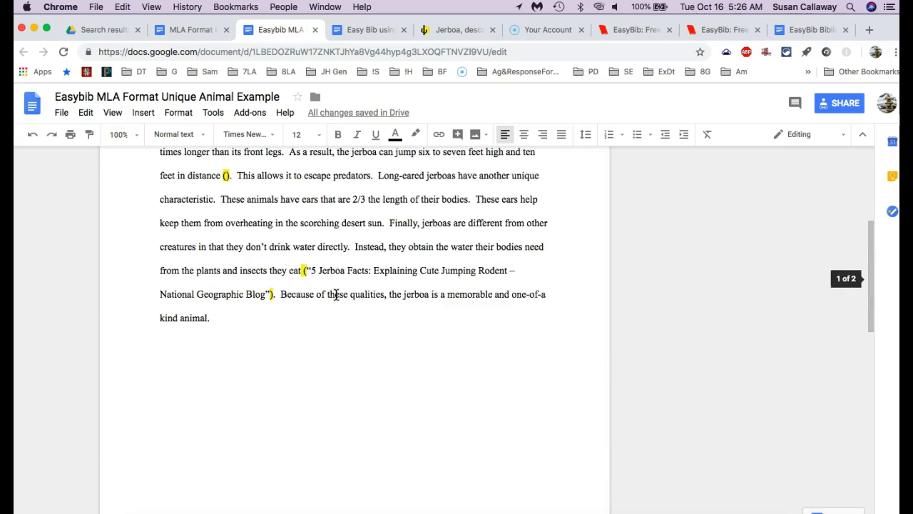
{"action": "scroll", "coordinate": [331, 291], "scroll_direction": "up", "scroll_amount": 3}
{"action": "left_click", "coordinate": [218, 256]}
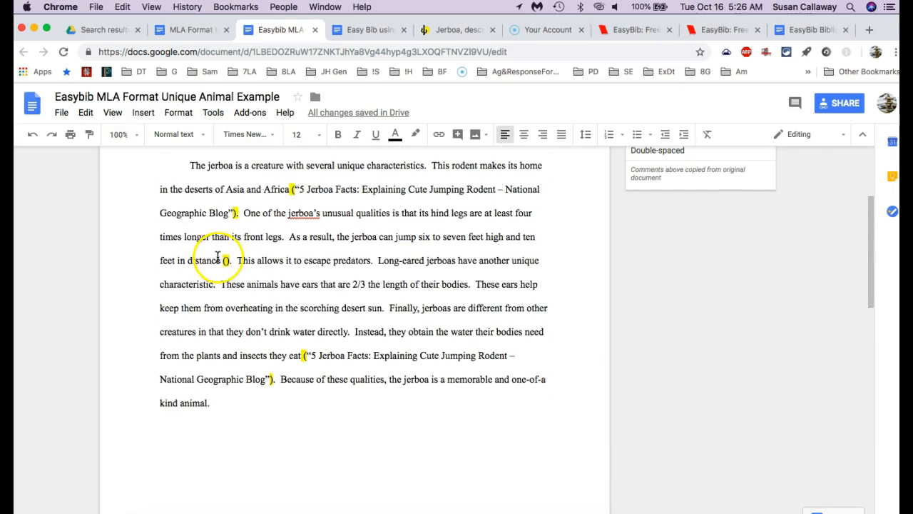
{"action": "left_click", "coordinate": [226, 260]}
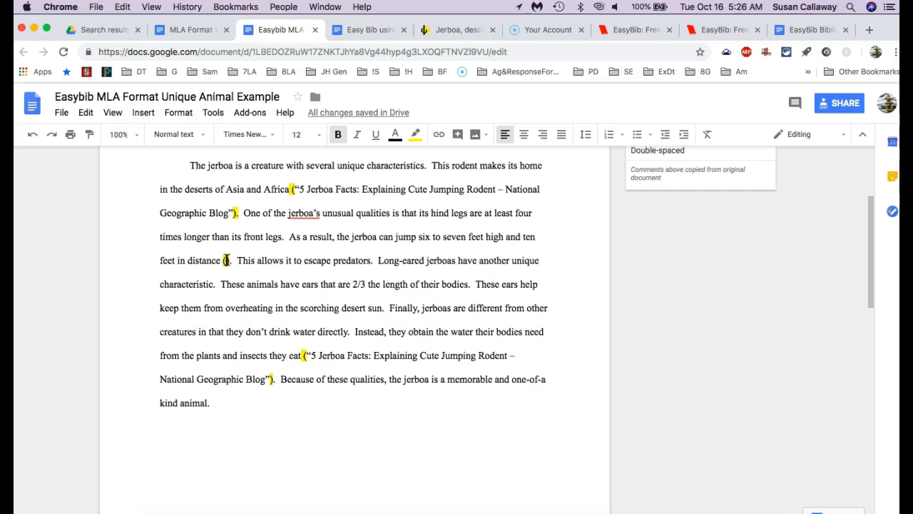
{"action": "key", "text": "super+v"}
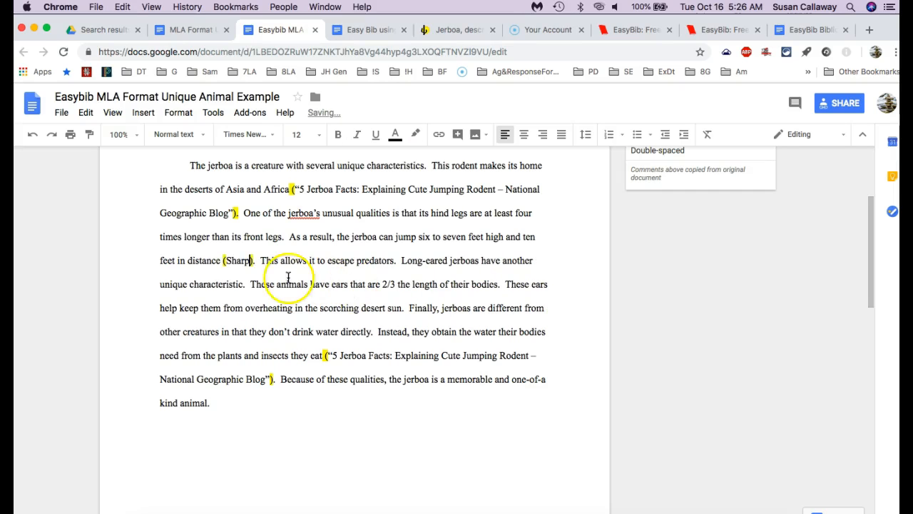
{"action": "left_click", "coordinate": [275, 271]}
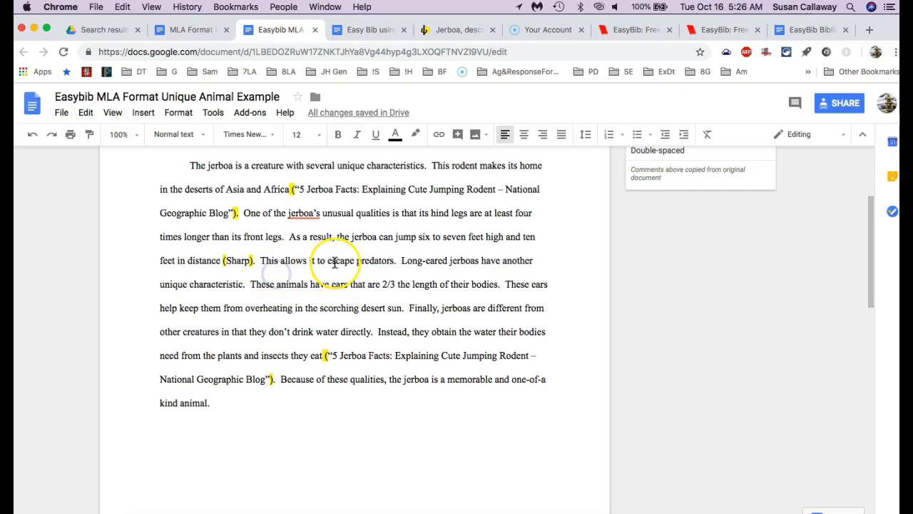
Review the whole document, from the MLA heading and the paragraph's in-text citations to the Works Cited page.
{"action": "scroll", "coordinate": [334, 262], "scroll_direction": "up", "scroll_amount": 3}
{"action": "scroll", "coordinate": [334, 262], "scroll_direction": "up", "scroll_amount": 1}
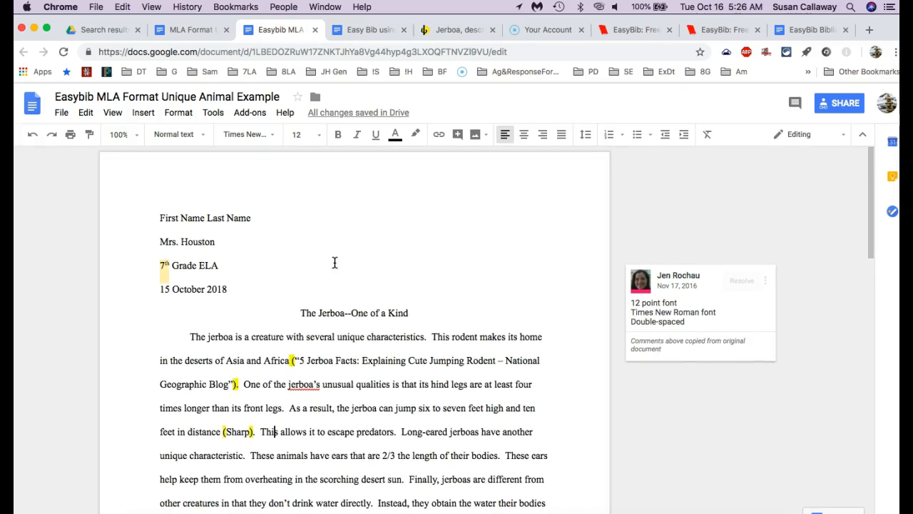
{"action": "scroll", "coordinate": [334, 263], "scroll_direction": "down", "scroll_amount": 8}
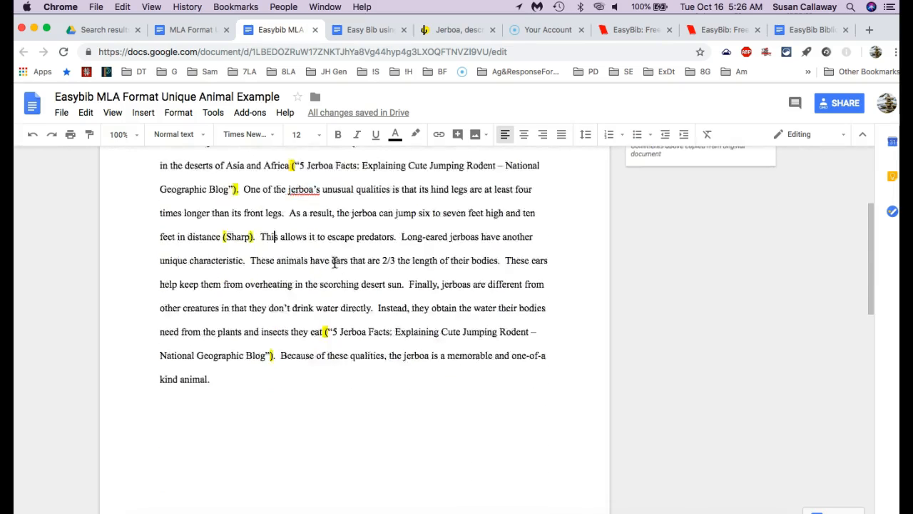
{"action": "scroll", "coordinate": [333, 262], "scroll_direction": "down", "scroll_amount": 5}
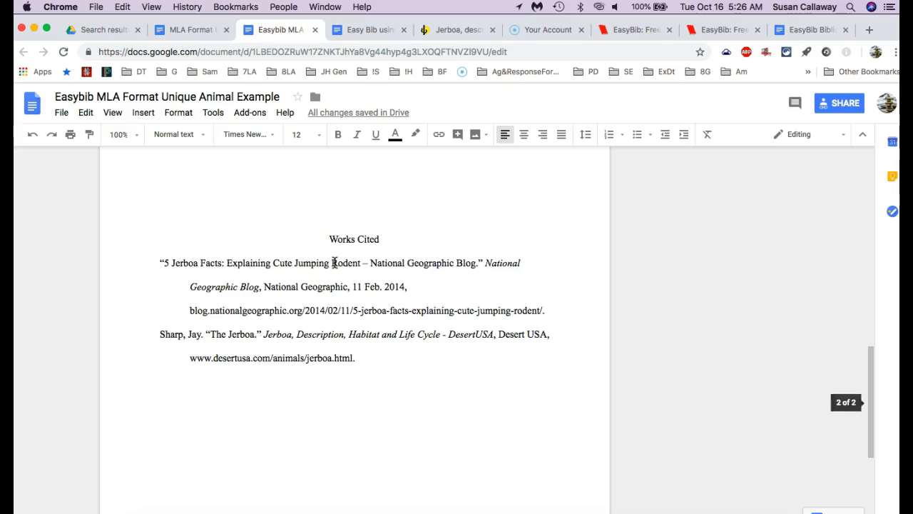
{"action": "scroll", "coordinate": [334, 262], "scroll_direction": "up", "scroll_amount": 13}
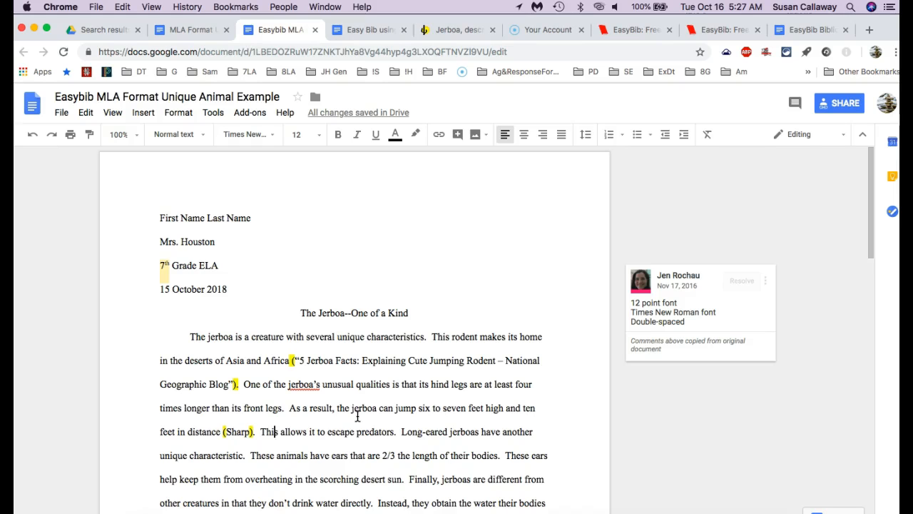
{"action": "scroll", "coordinate": [358, 417], "scroll_direction": "down", "scroll_amount": 6}
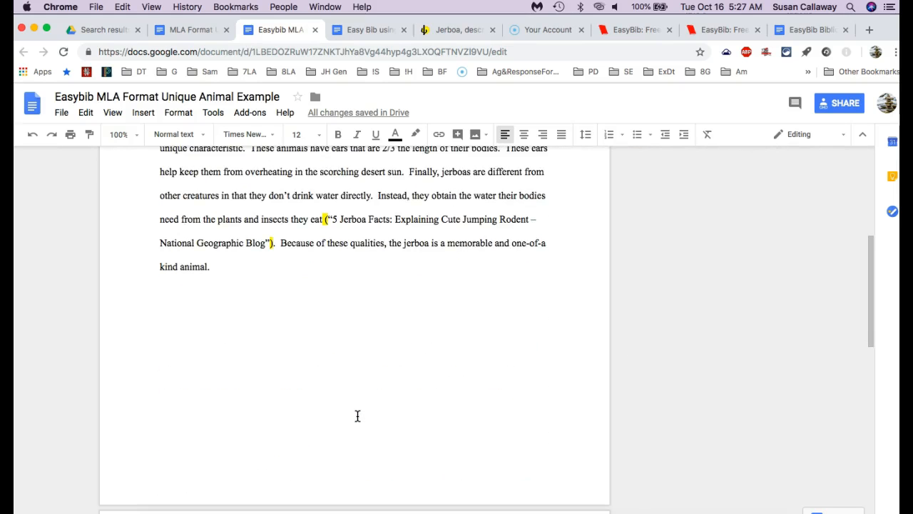